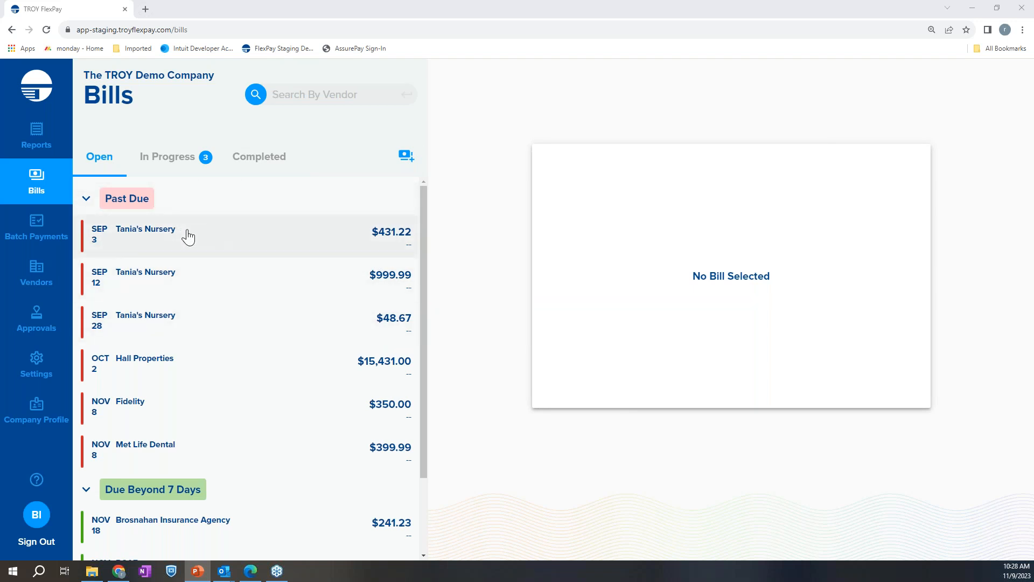
# Look through the open bills, covering both the past due ones and those due beyond 7 days
pyautogui.scroll(-1, 194, 270)
pyautogui.scroll(1, 199, 307)
pyautogui.scroll(-2, 205, 466)
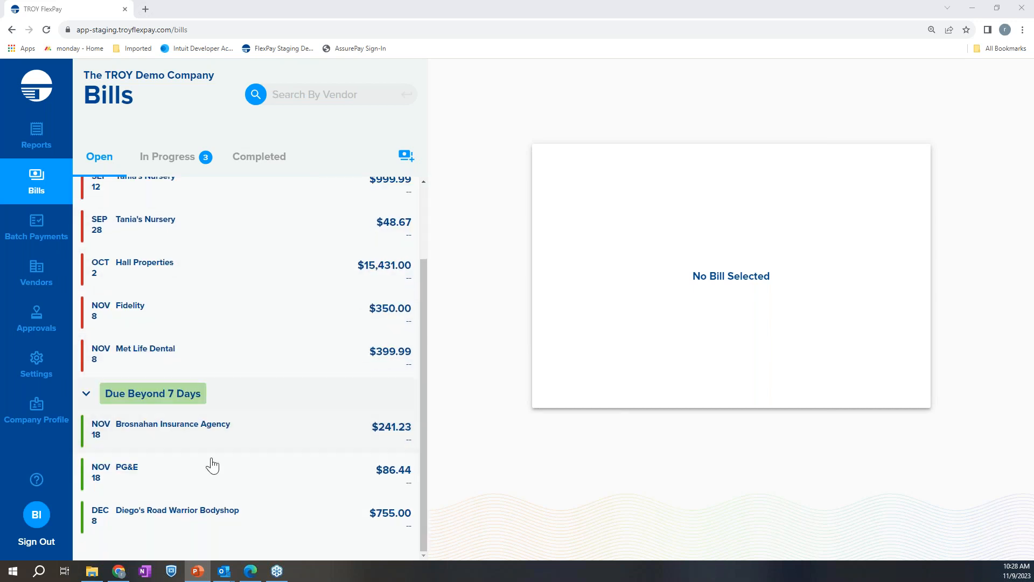
pyautogui.scroll(1, 301, 320)
pyautogui.scroll(2, 301, 320)
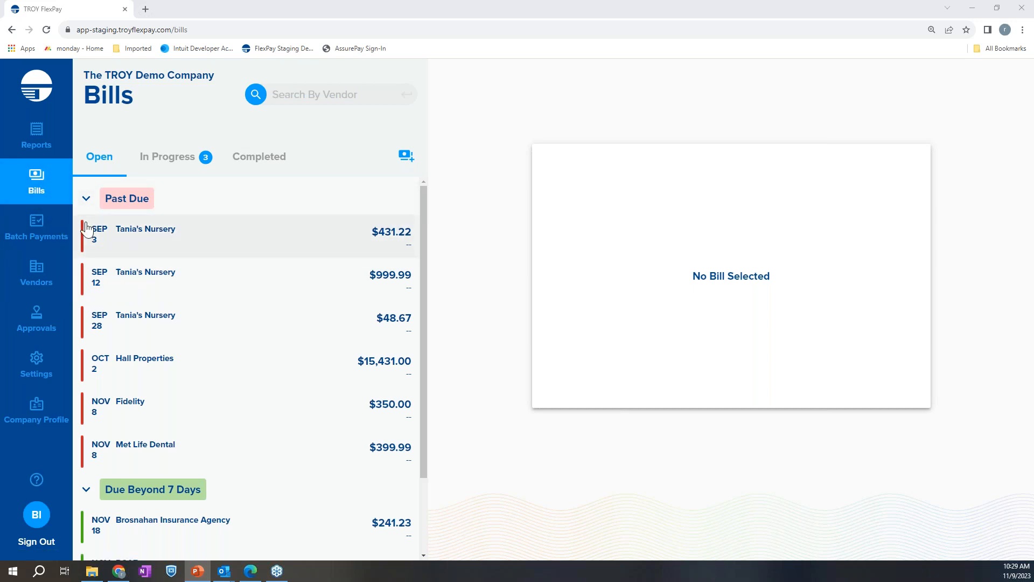
# Select the three Tania's Nursery bills and the Hall Properties bill for a batch payment
pyautogui.click(52, 233)
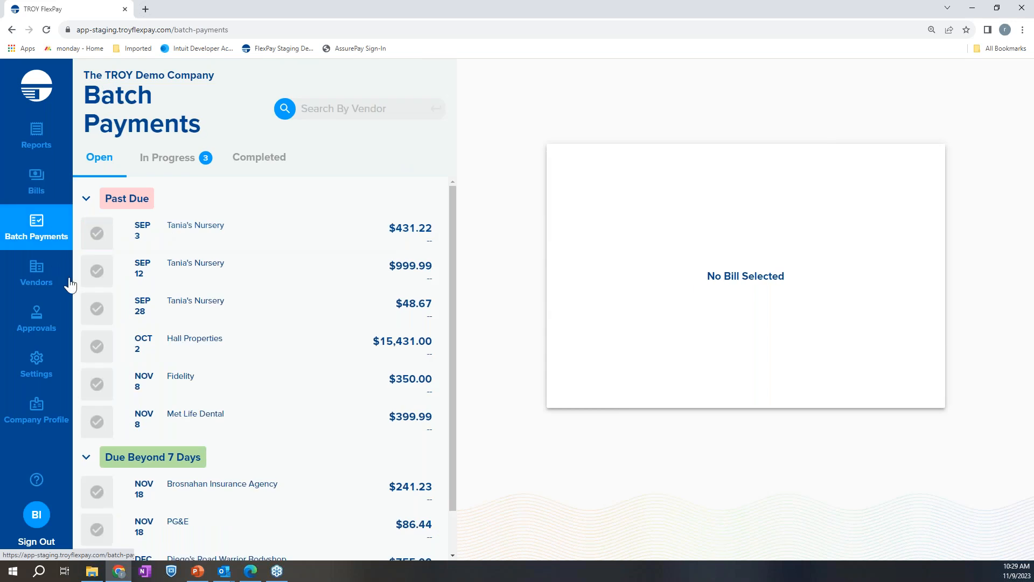
pyautogui.click(96, 231)
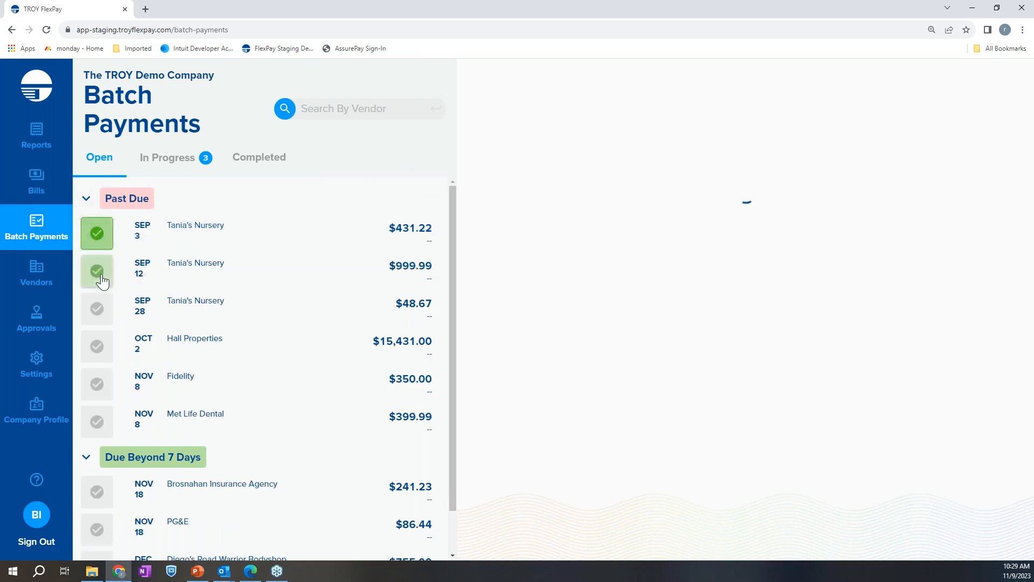
pyautogui.click(98, 271)
pyautogui.click(98, 308)
pyautogui.click(101, 355)
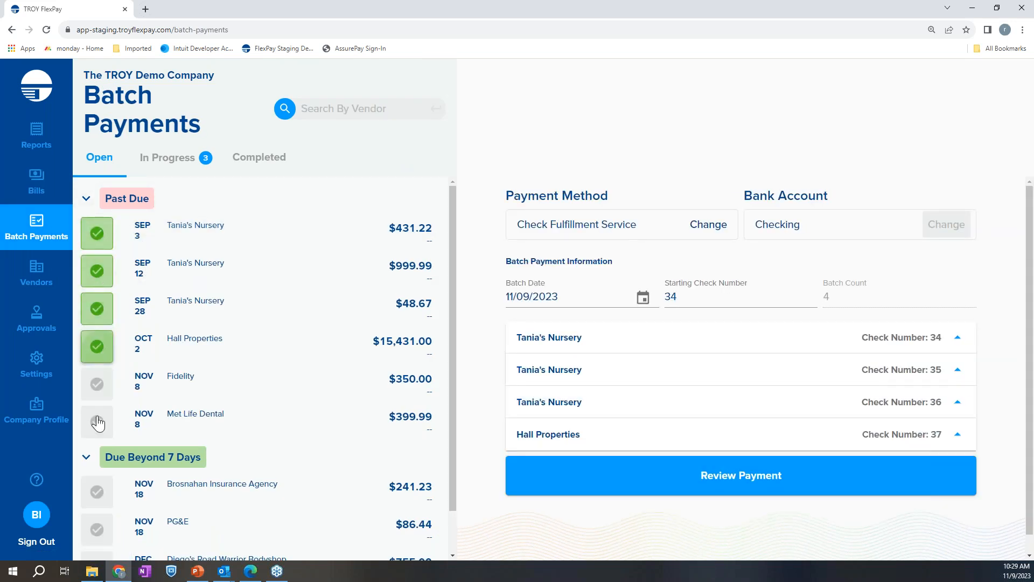
# Clear the bills selected for the batch payment
pyautogui.click(99, 350)
pyautogui.click(97, 309)
pyautogui.click(97, 269)
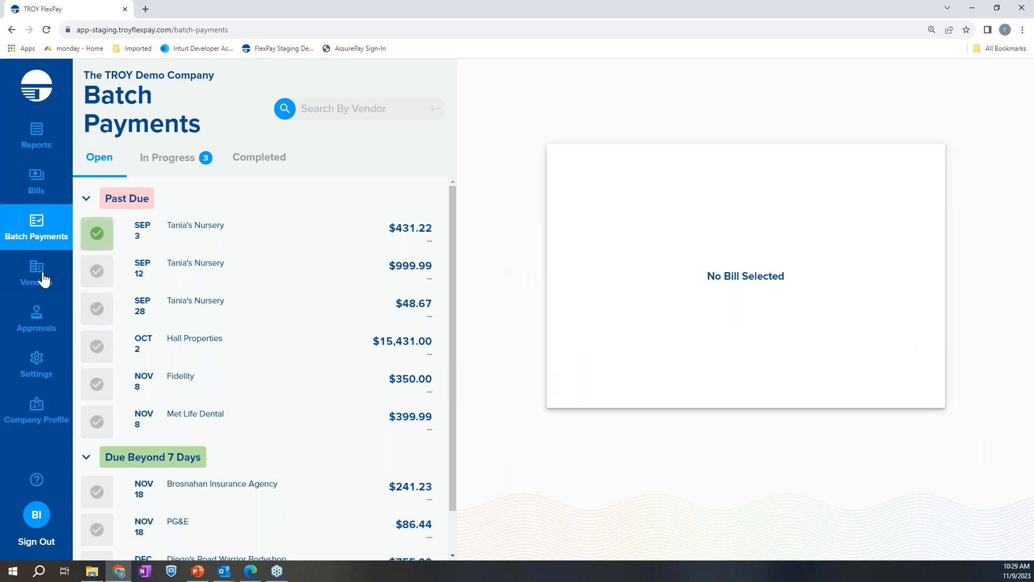
# View the open bills of the vendor Hall Properties and look further through the vendor list
pyautogui.click(40, 276)
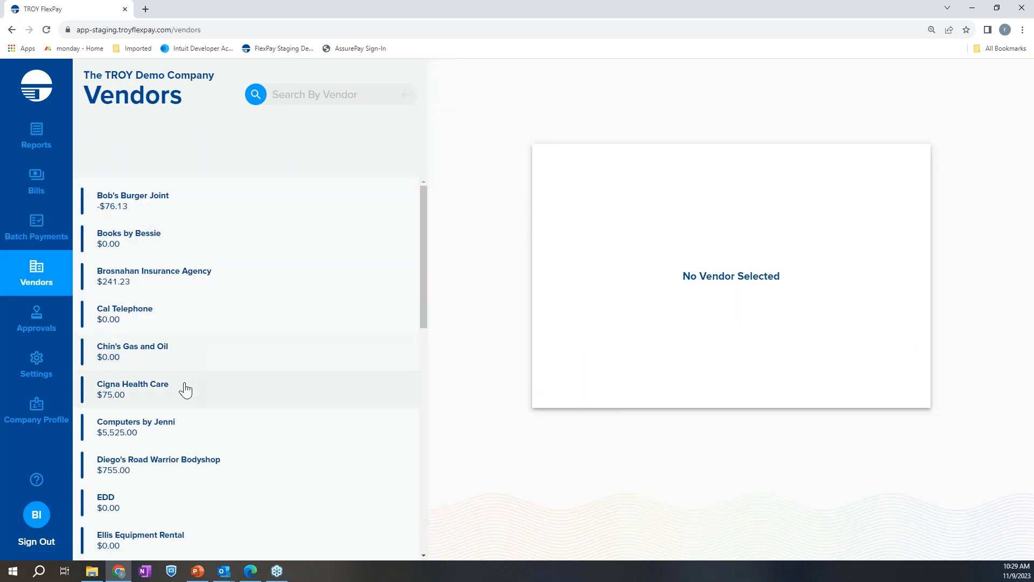
pyautogui.scroll(-3, 185, 388)
pyautogui.click(169, 460)
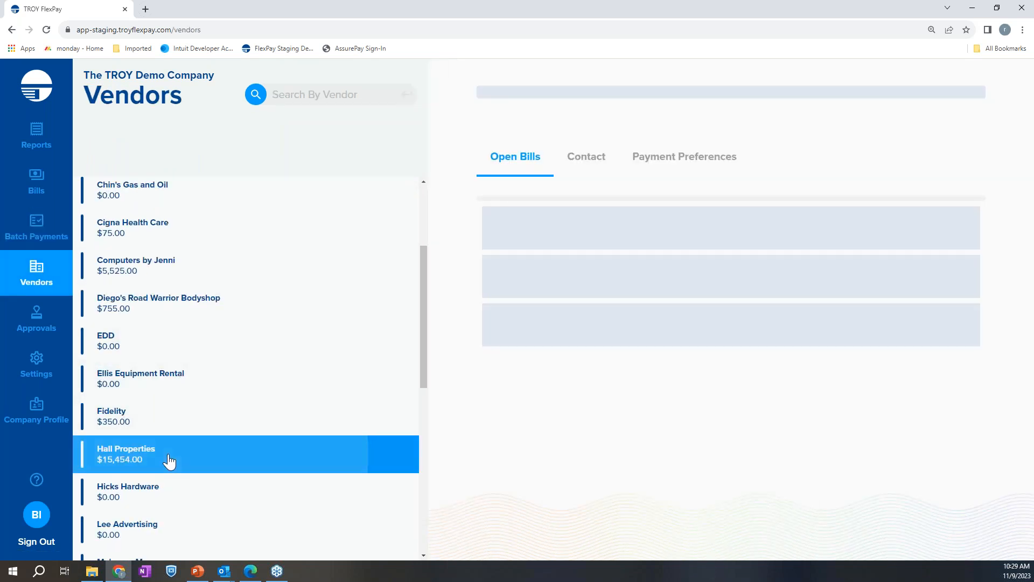
pyautogui.scroll(-4, 234, 385)
pyautogui.scroll(-3, 219, 409)
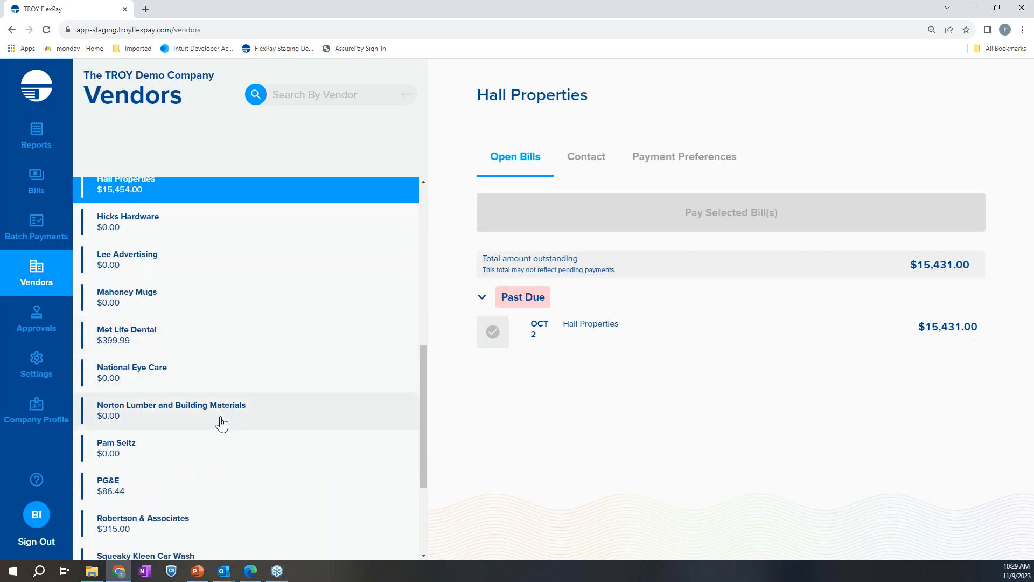
# Select all three past due bills of the vendor Tania's Nursery for payment
pyautogui.click(172, 503)
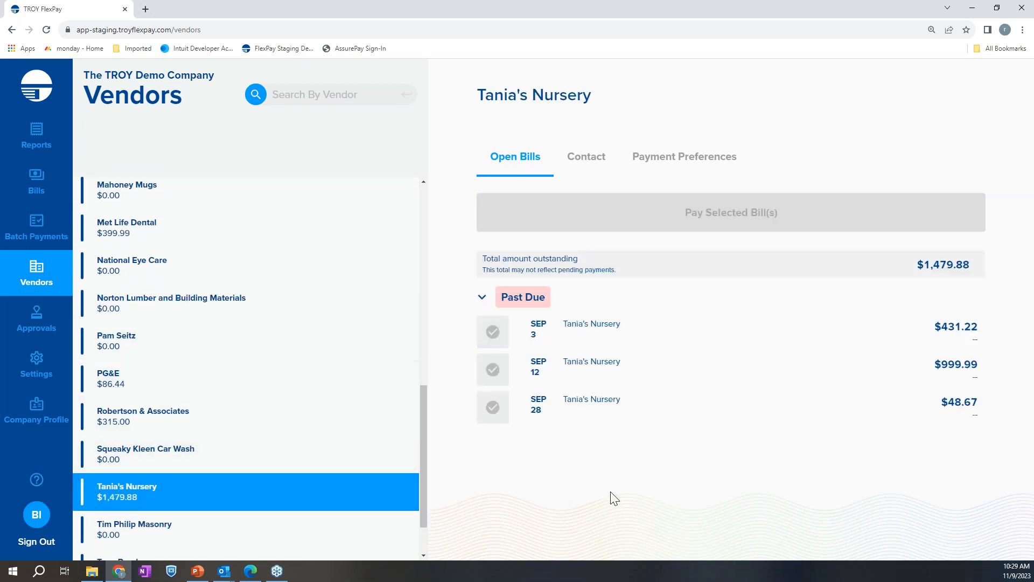
pyautogui.click(500, 338)
pyautogui.click(494, 370)
pyautogui.click(493, 415)
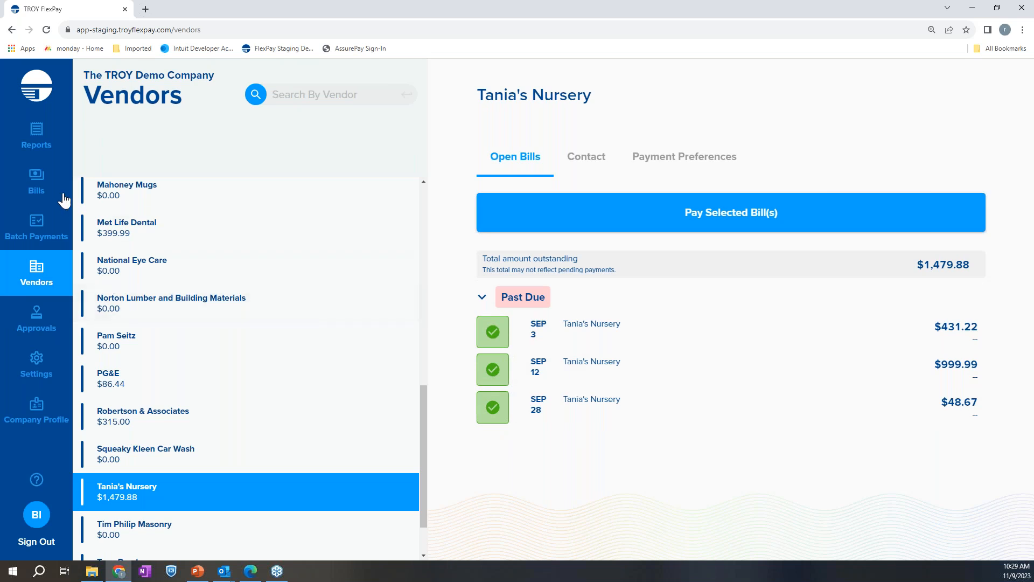
# Open the past due Hall Properties bill from the bills list and set its payment method to Print your own Check
pyautogui.click(30, 182)
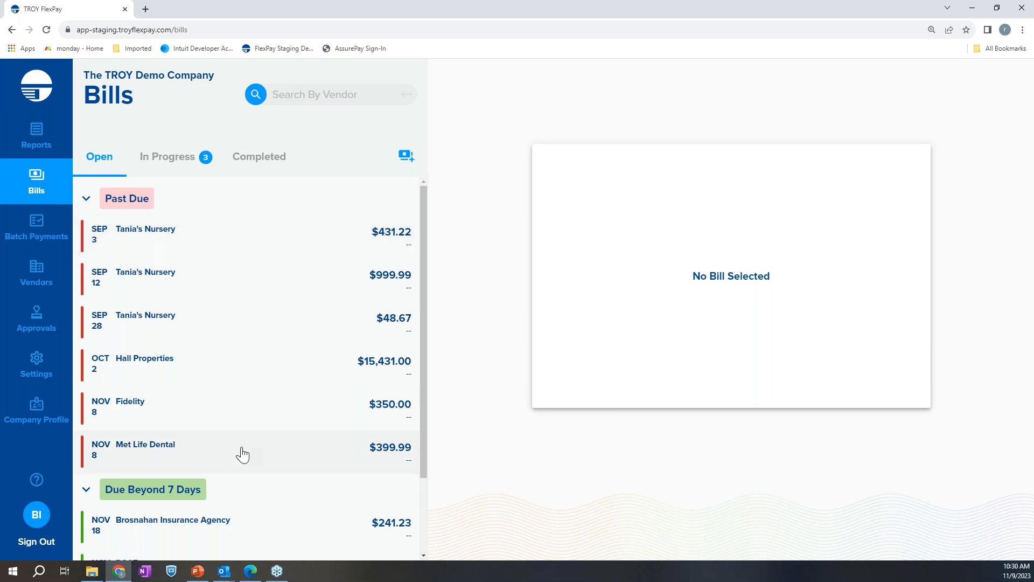
pyautogui.scroll(-2, 256, 356)
pyautogui.scroll(2, 256, 356)
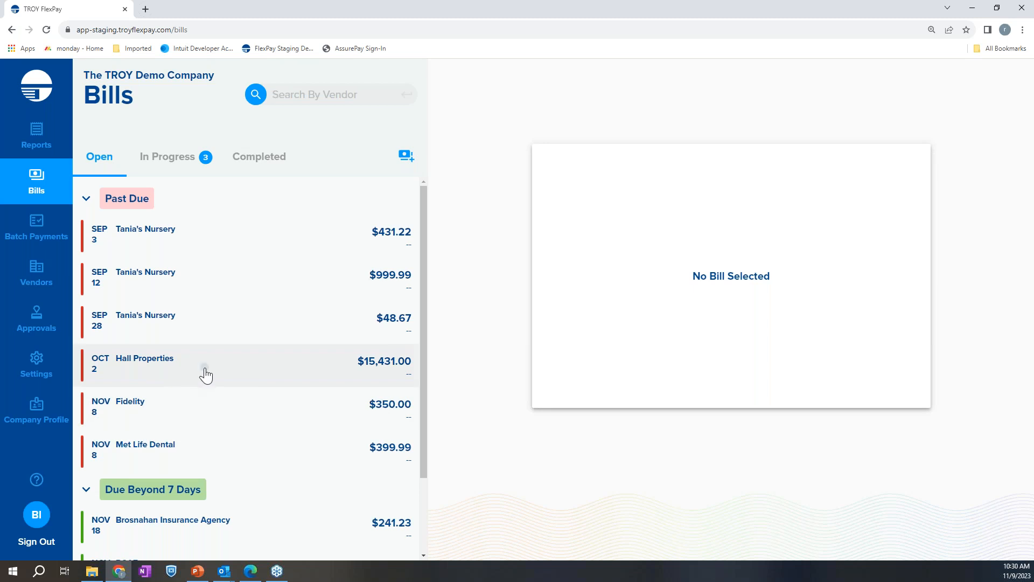
pyautogui.click(206, 376)
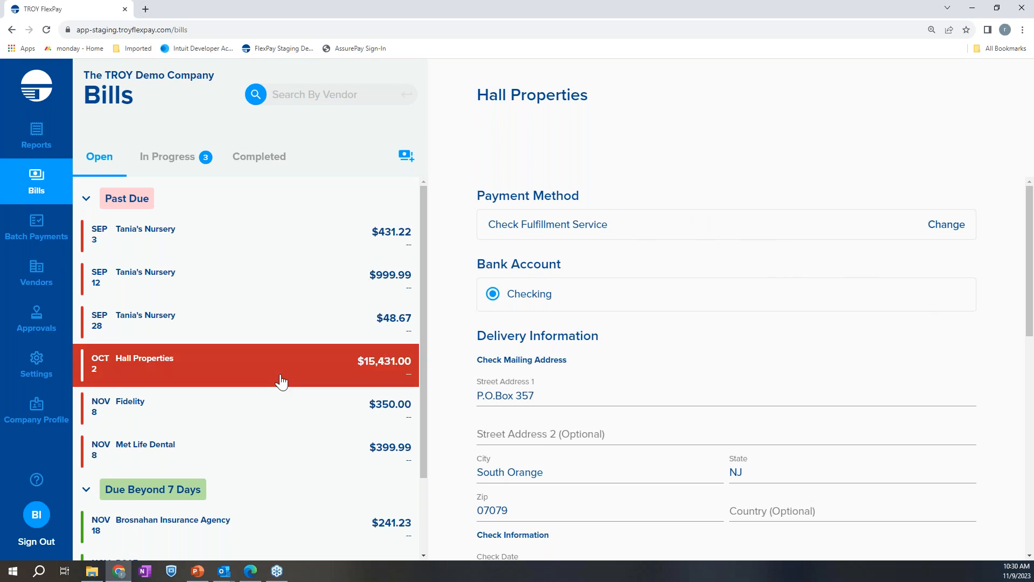
pyautogui.click(957, 229)
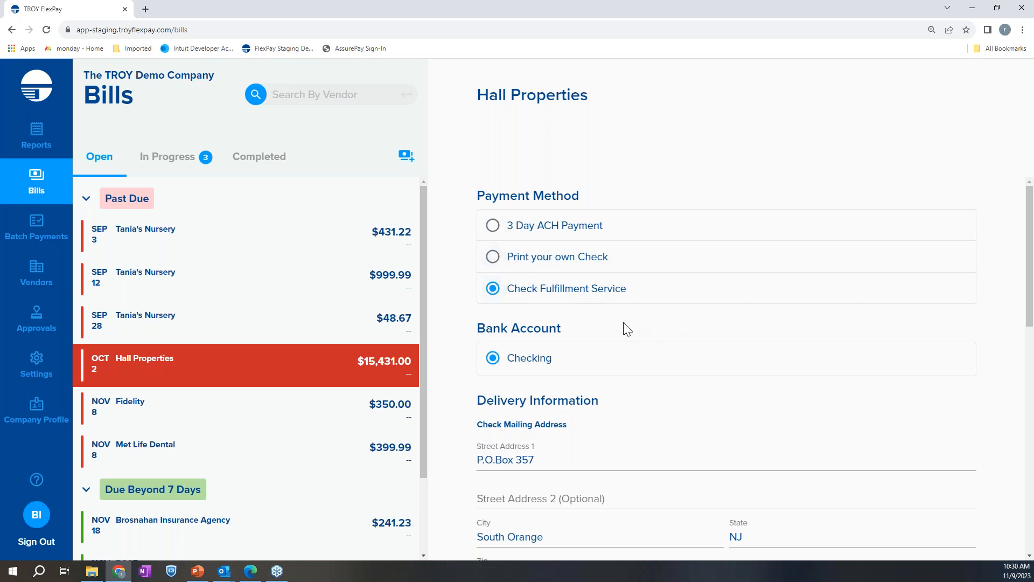
pyautogui.click(491, 257)
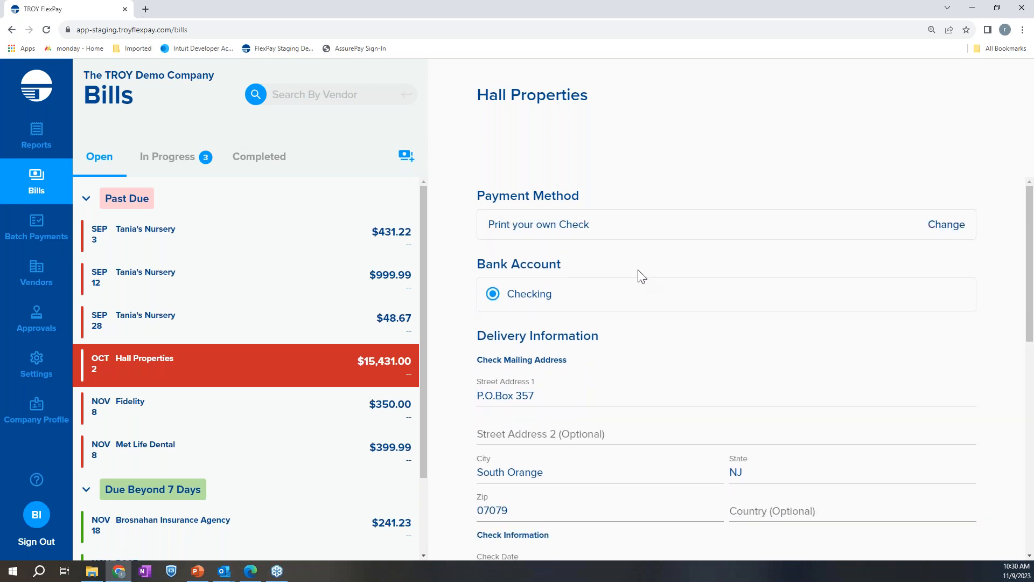
# Examine the Hall Properties payment's bank account, check mailing address, check date and number, and memo field
pyautogui.scroll(-1, 588, 272)
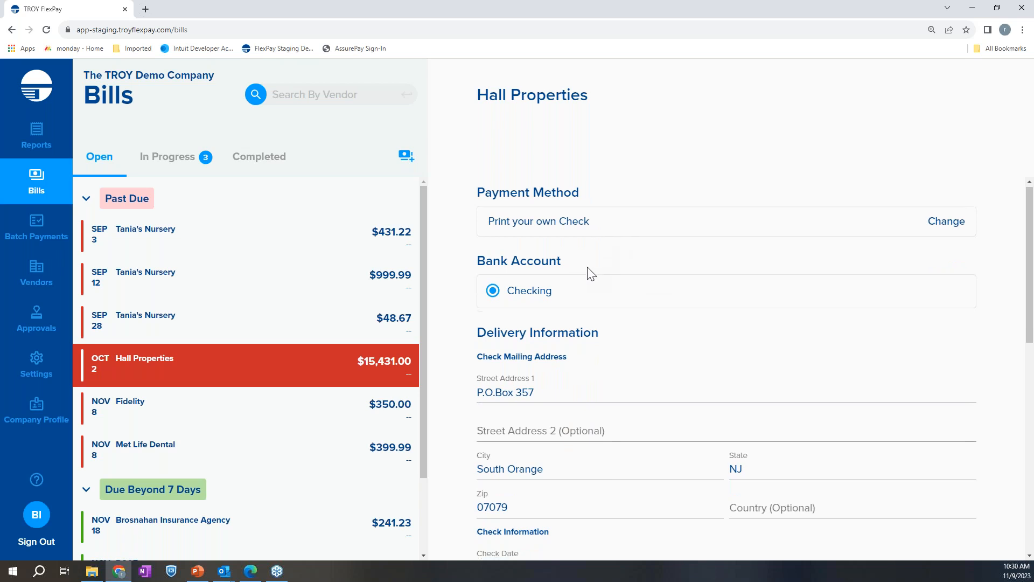
pyautogui.scroll(1, 708, 304)
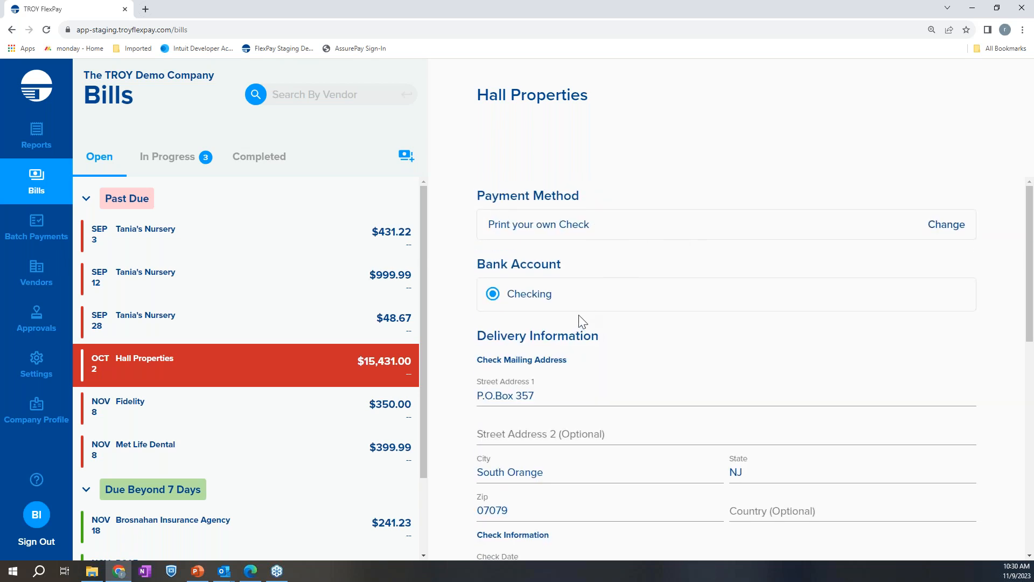
pyautogui.scroll(-1, 571, 291)
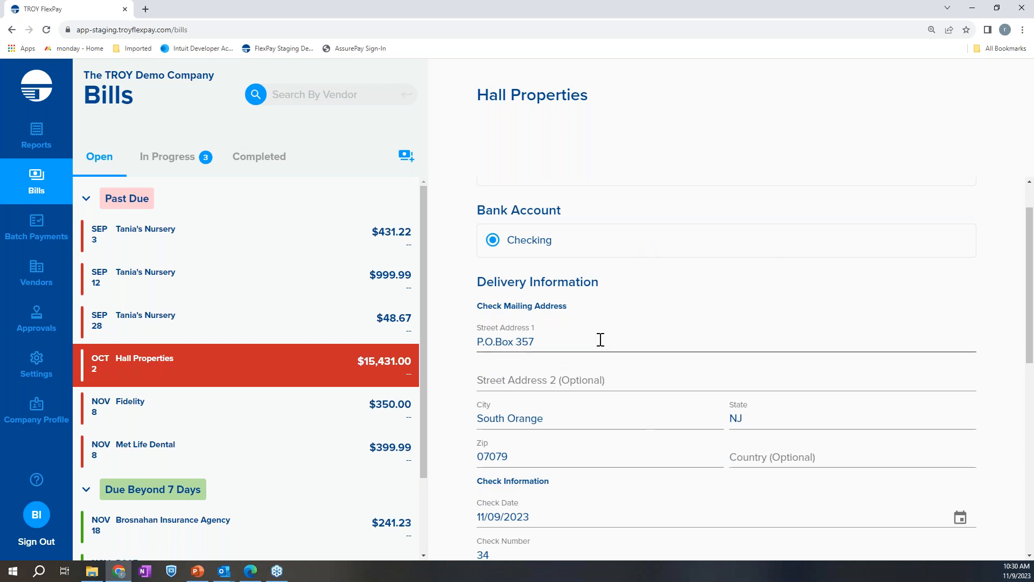
pyautogui.scroll(-2, 596, 340)
pyautogui.scroll(1, 607, 275)
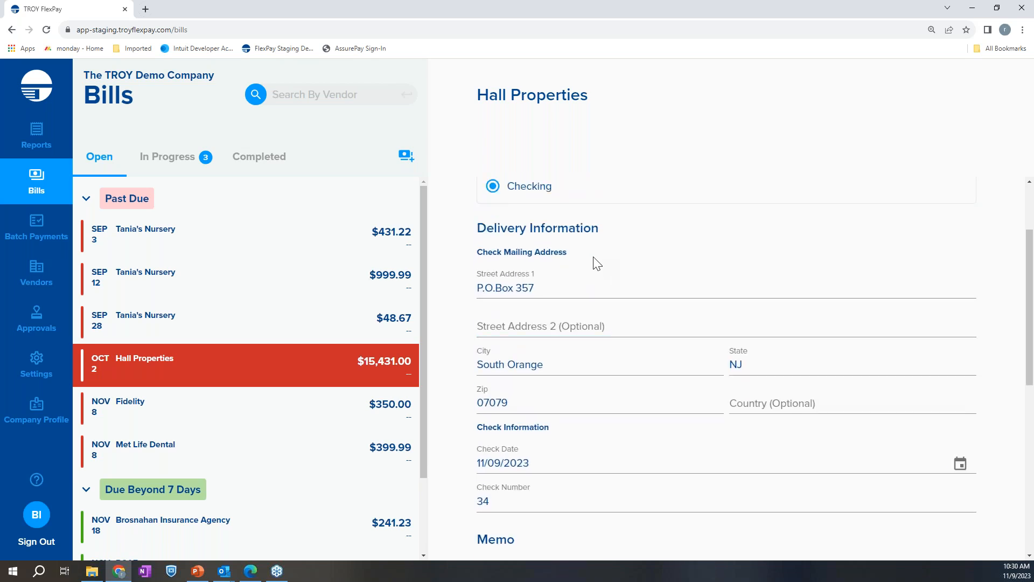
pyautogui.click(550, 290)
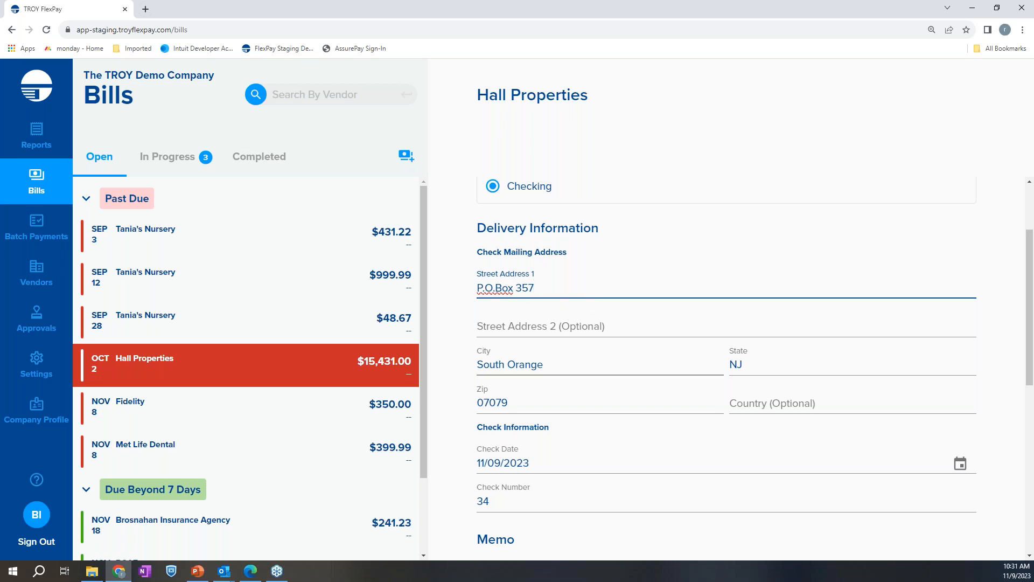
pyautogui.click(789, 401)
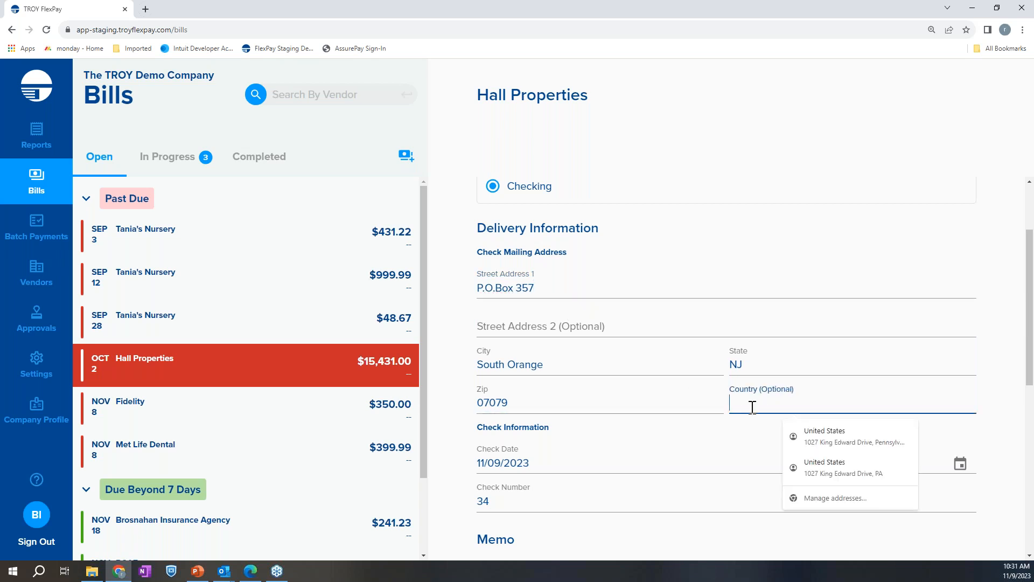
pyautogui.click(739, 434)
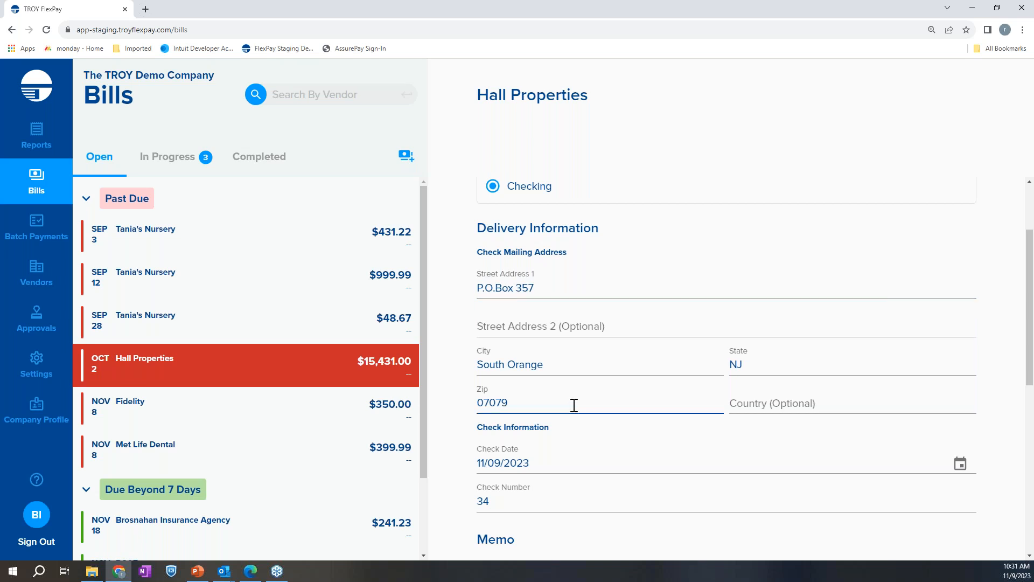
pyautogui.scroll(-1, 554, 450)
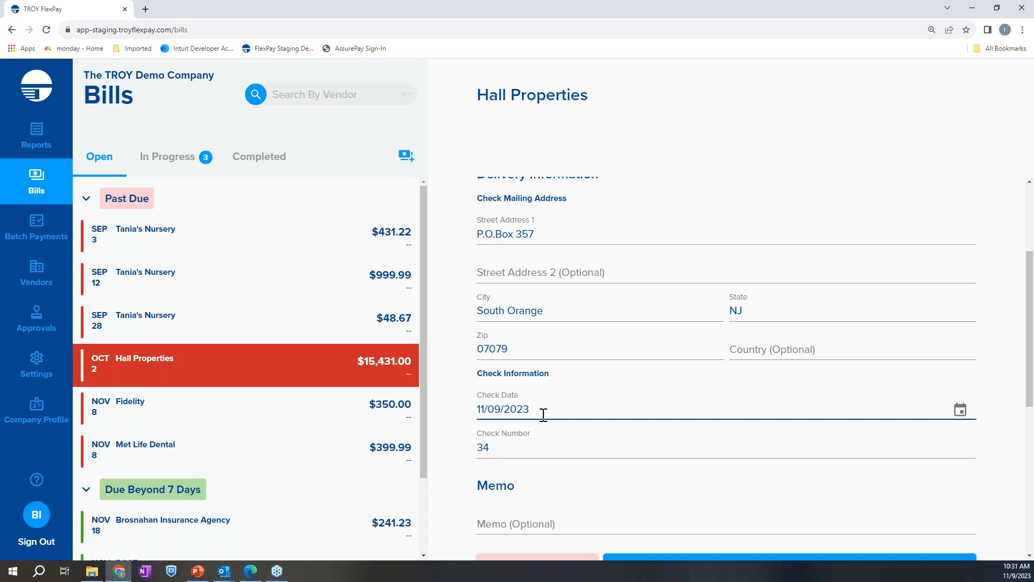
pyautogui.scroll(-1, 560, 447)
pyautogui.click(651, 470)
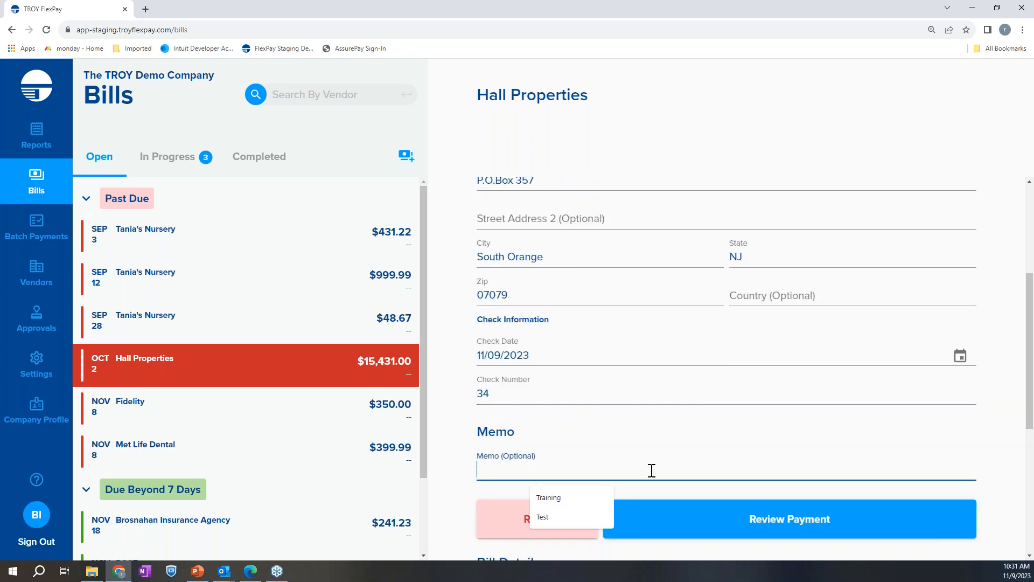
# Send the Hall Properties payment to review and process it without a memo
pyautogui.scroll(-2, 654, 412)
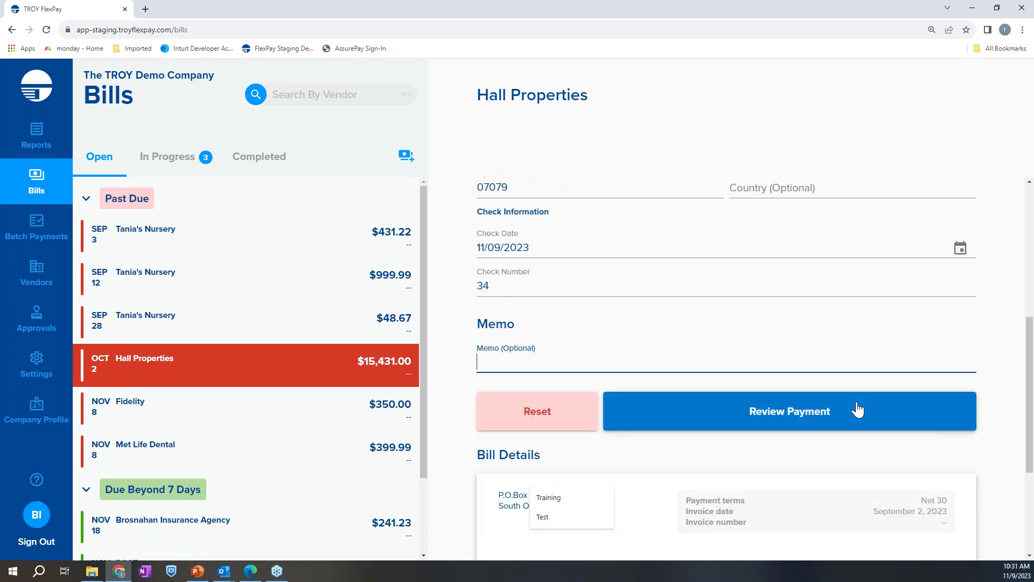
pyautogui.click(805, 429)
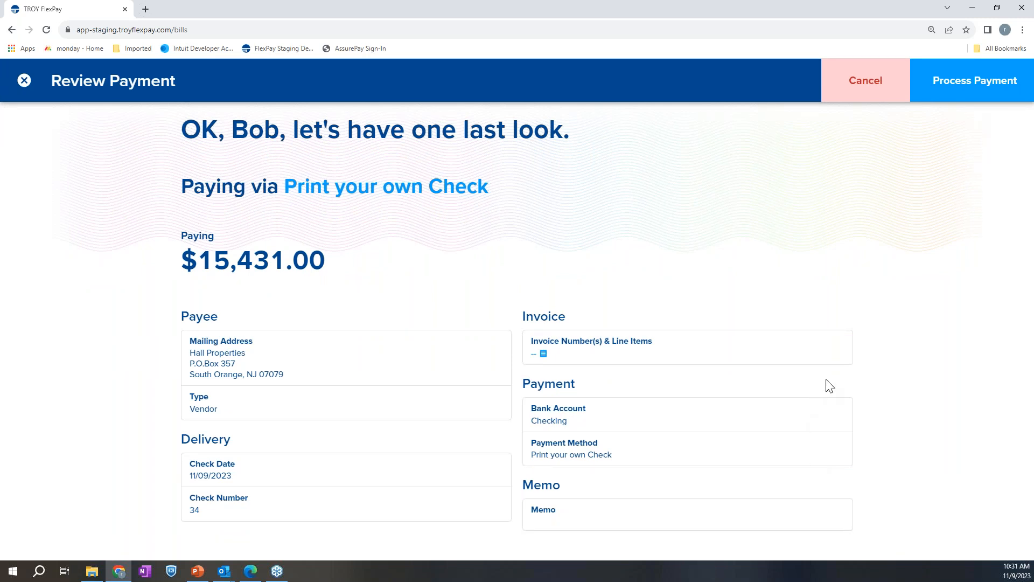
pyautogui.click(972, 89)
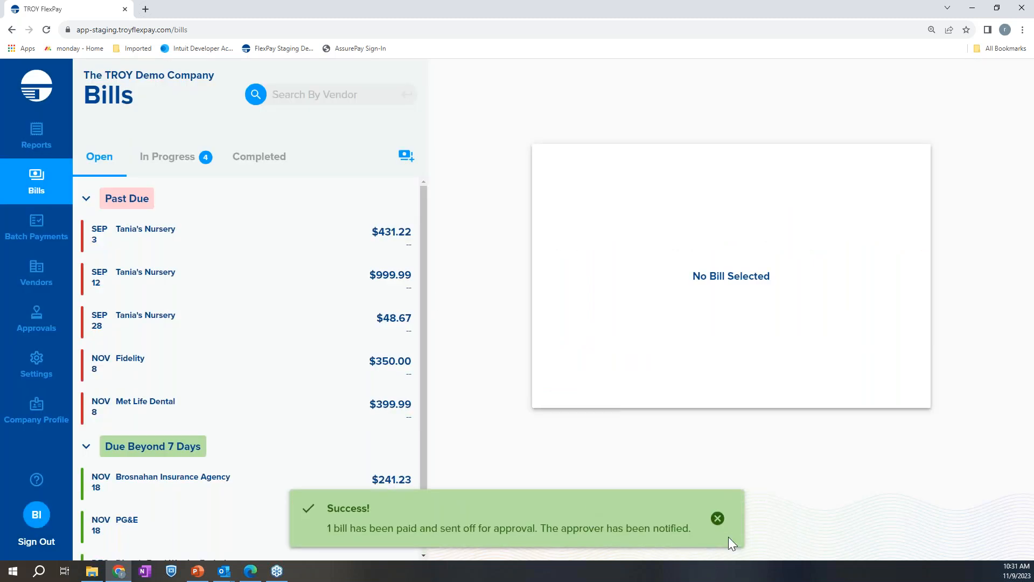
# View the payment details of the Hall Properties bill pending approval among the in-progress bills and dismiss the notification
pyautogui.click(161, 169)
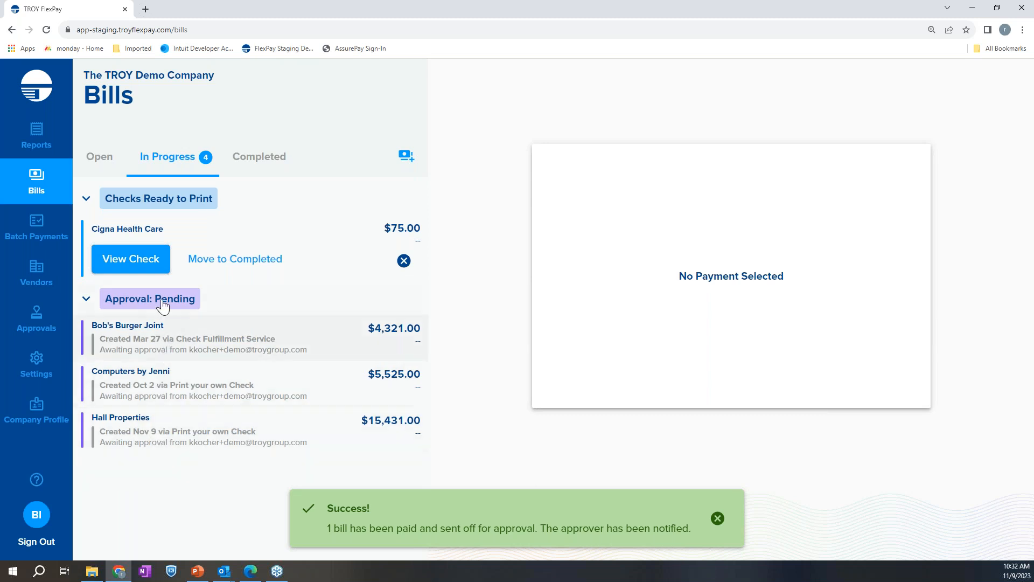
pyautogui.click(184, 449)
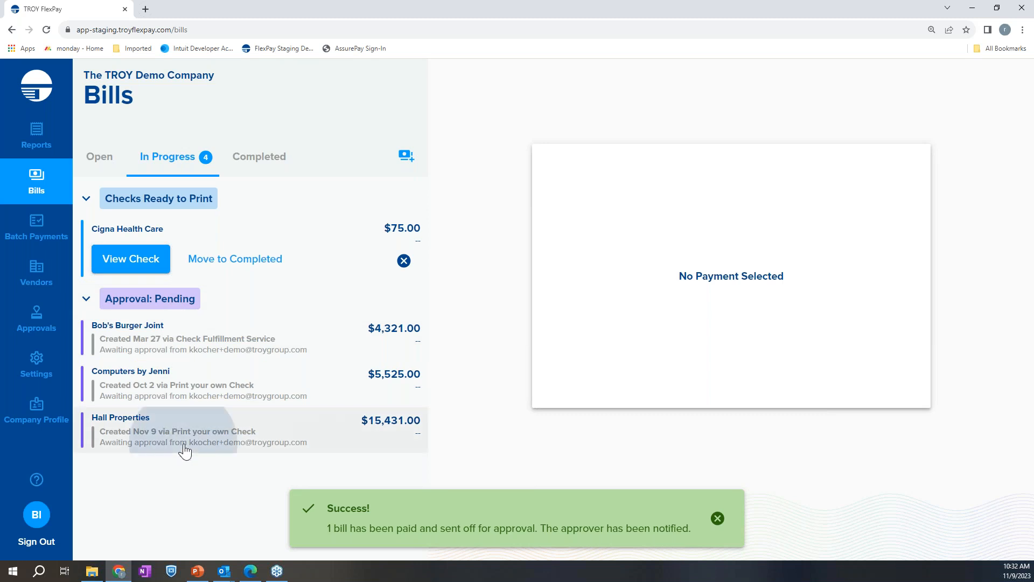
pyautogui.click(717, 518)
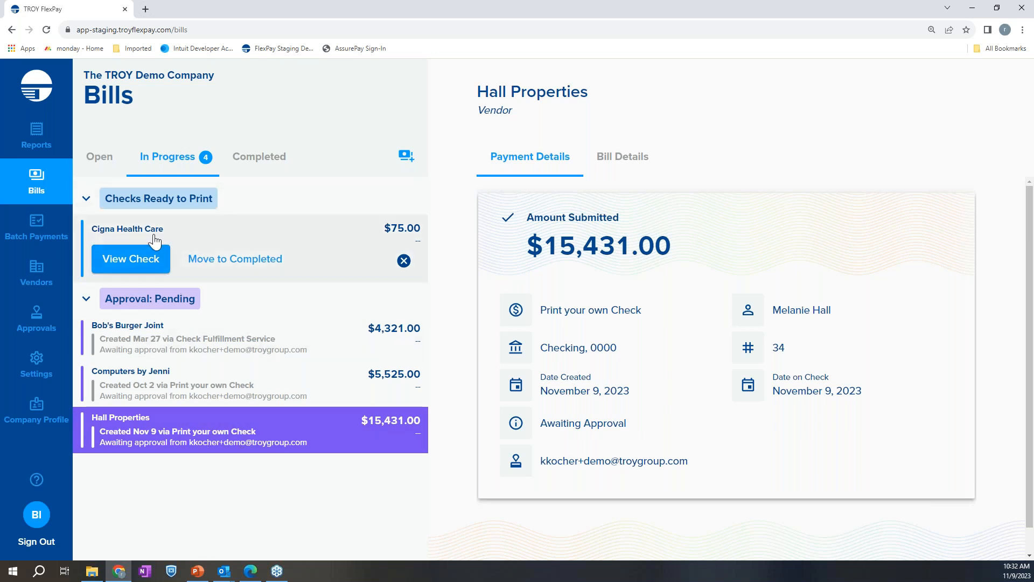
# View the ready-to-print check for Cigna Health Care and enlarge it to inspect the signature and check details
pyautogui.click(146, 269)
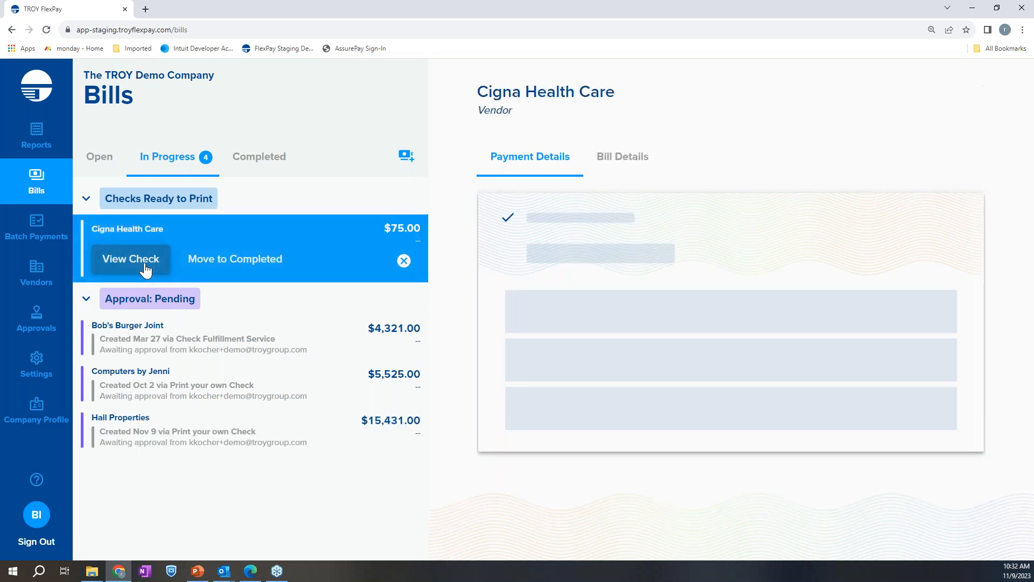
pyautogui.click(131, 259)
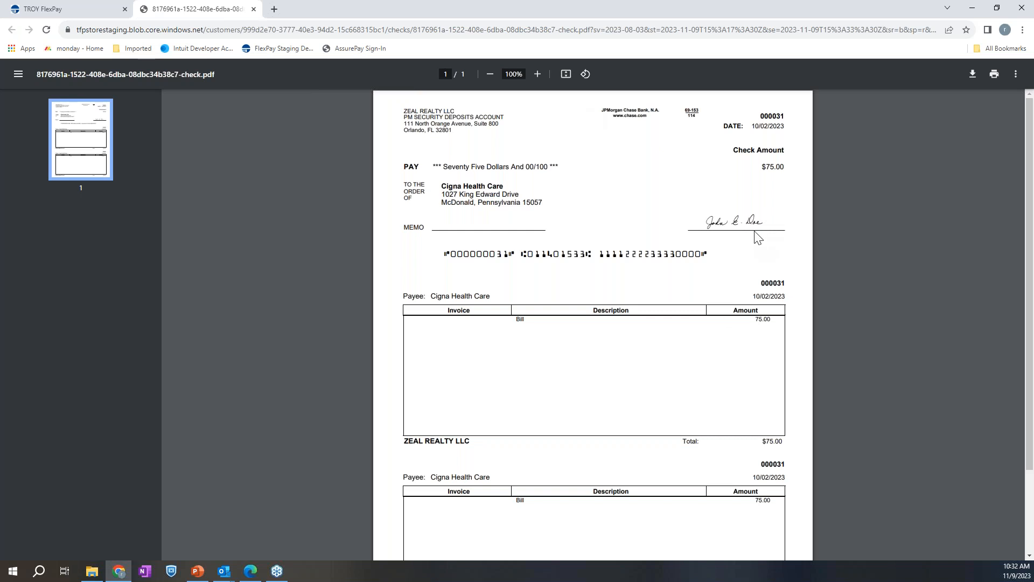
pyautogui.scroll(3, 753, 233)
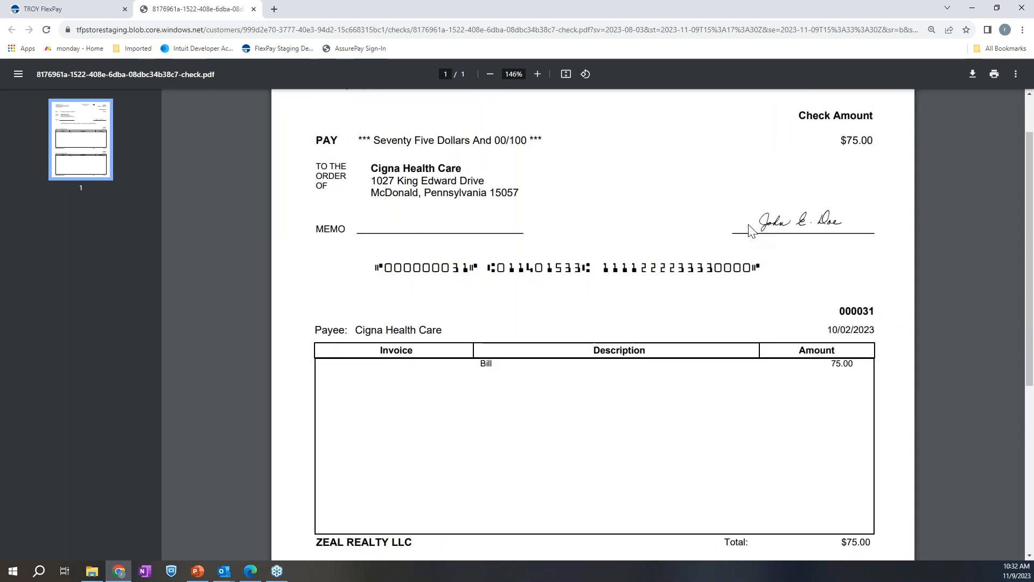
pyautogui.scroll(-5, 751, 231)
pyautogui.scroll(6, 746, 237)
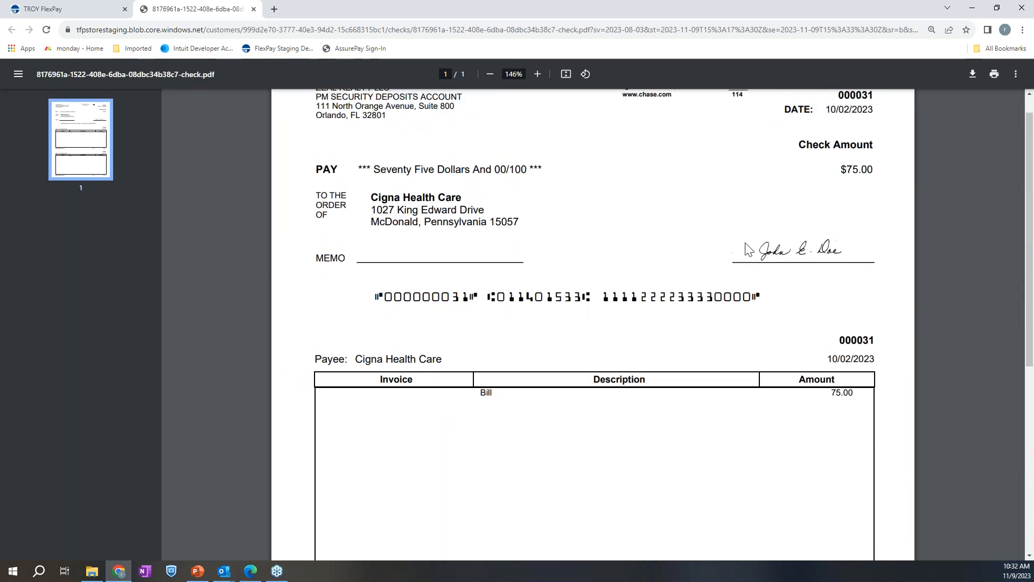
# Open the September 12 bill from Tania's Nursery and examine its payment methods, mailing address, check details and memo field
pyautogui.scroll(1, 748, 249)
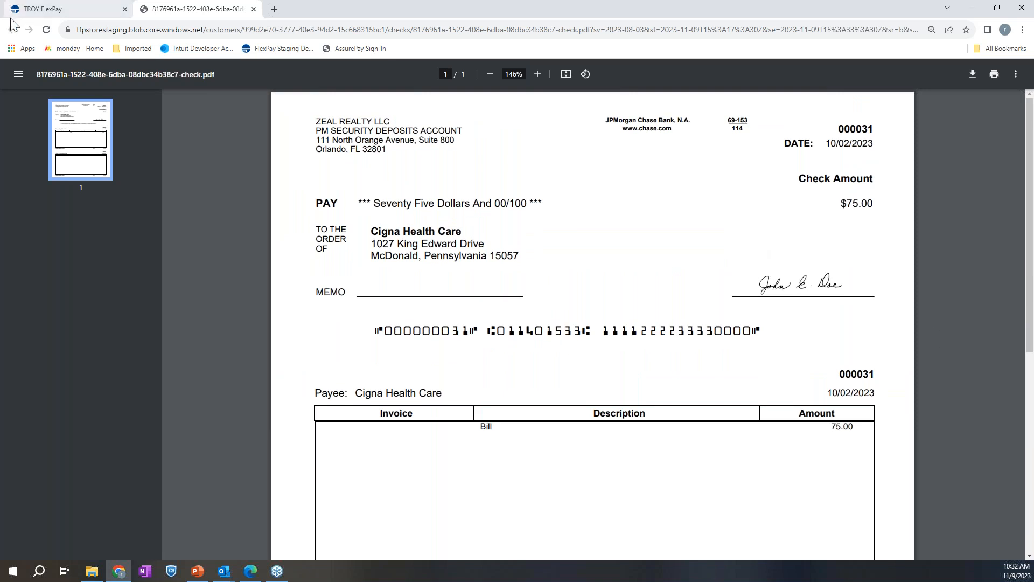
pyautogui.click(75, 9)
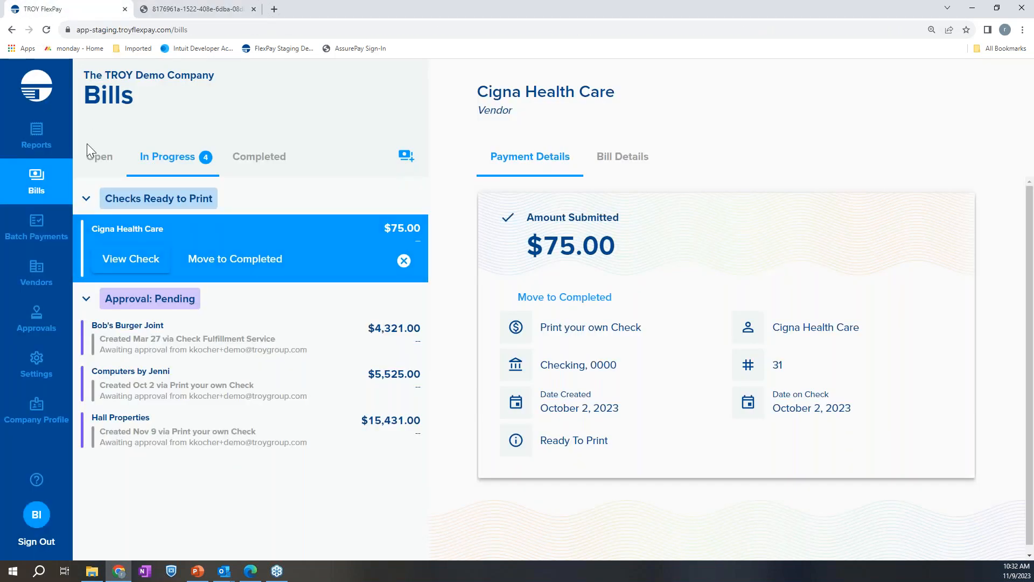
pyautogui.click(97, 160)
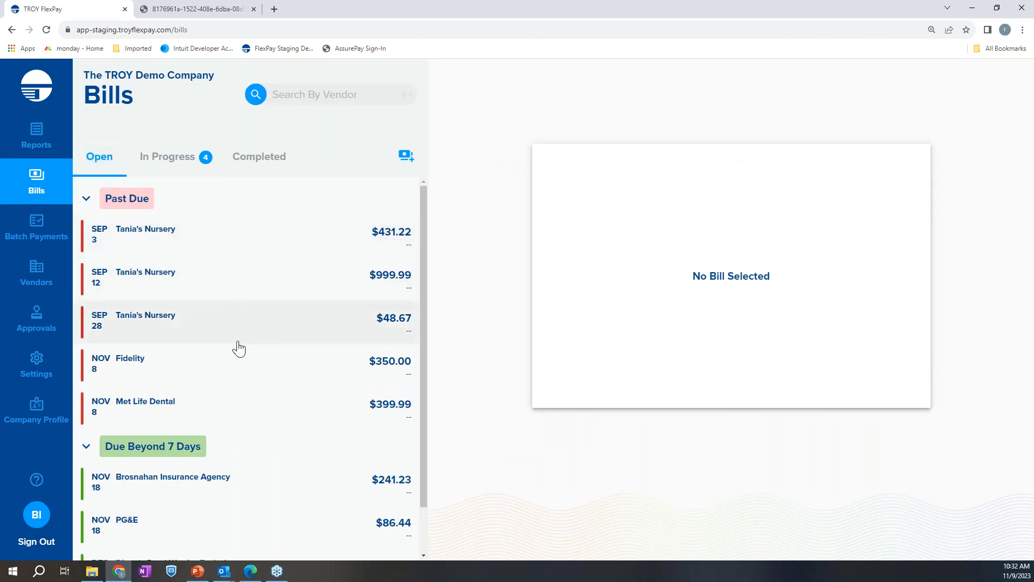
pyautogui.click(243, 285)
pyautogui.click(926, 225)
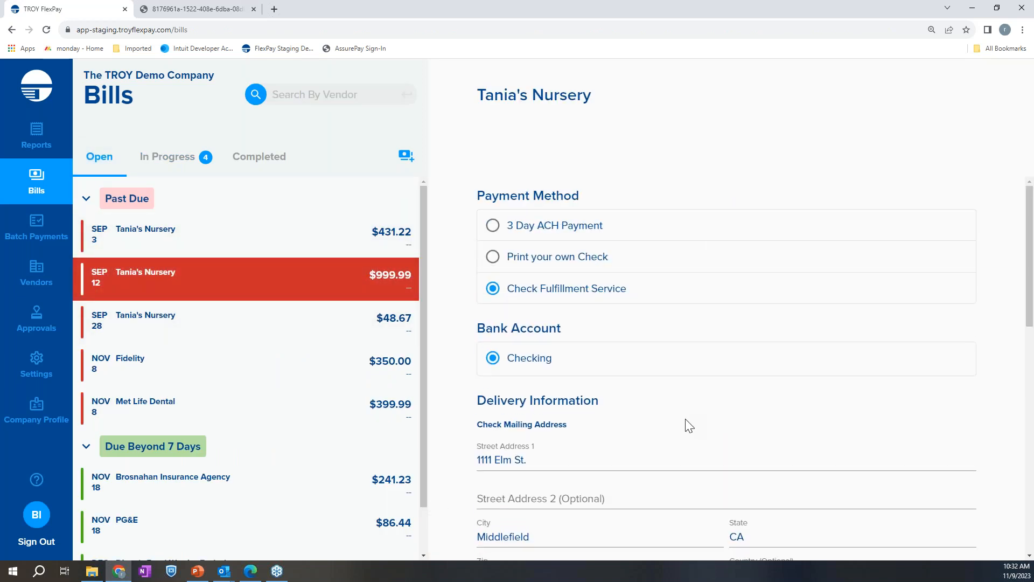
pyautogui.scroll(-4, 681, 422)
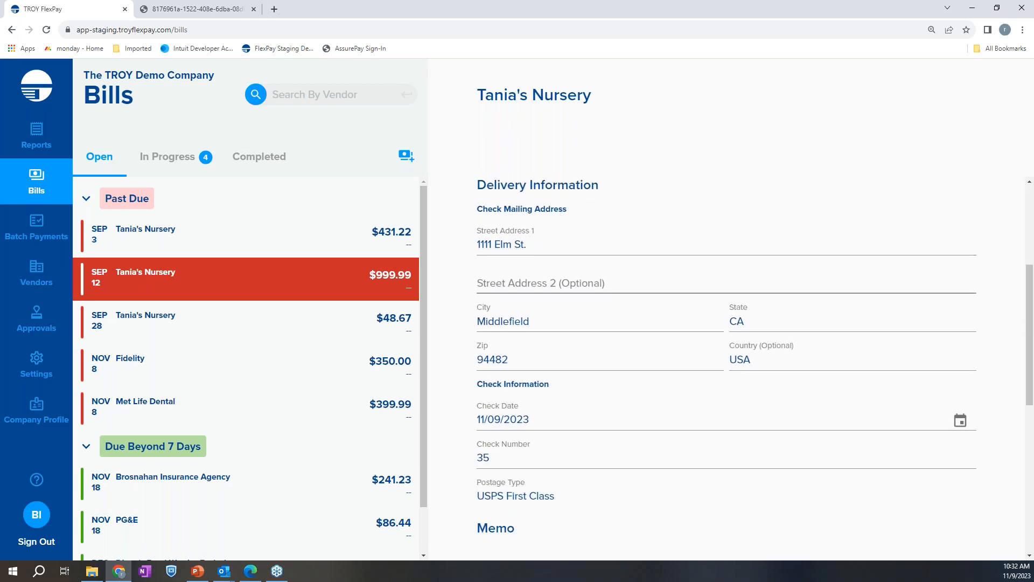
pyautogui.scroll(-1, 587, 487)
pyautogui.scroll(-1, 587, 487)
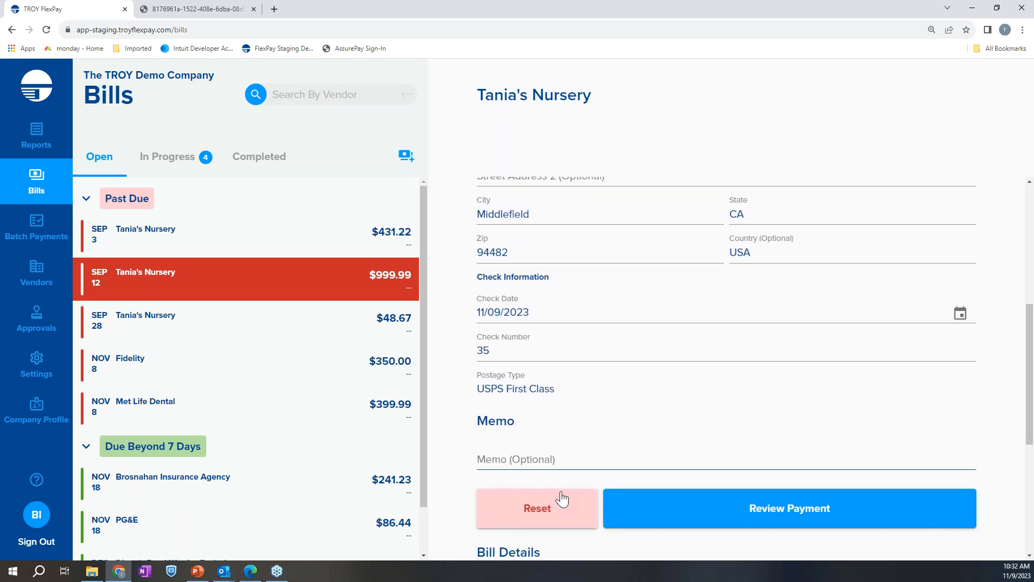
pyautogui.scroll(6, 668, 372)
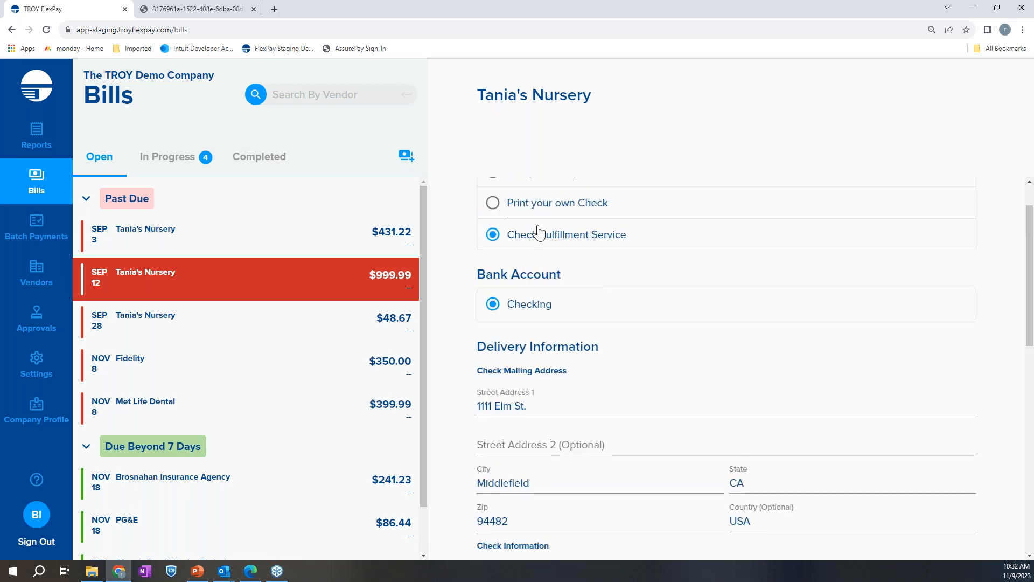
# Set the Tania's Nursery bill's payment method to 3 Day ACH Payment and examine the vendor email field used for delivery
pyautogui.click(493, 226)
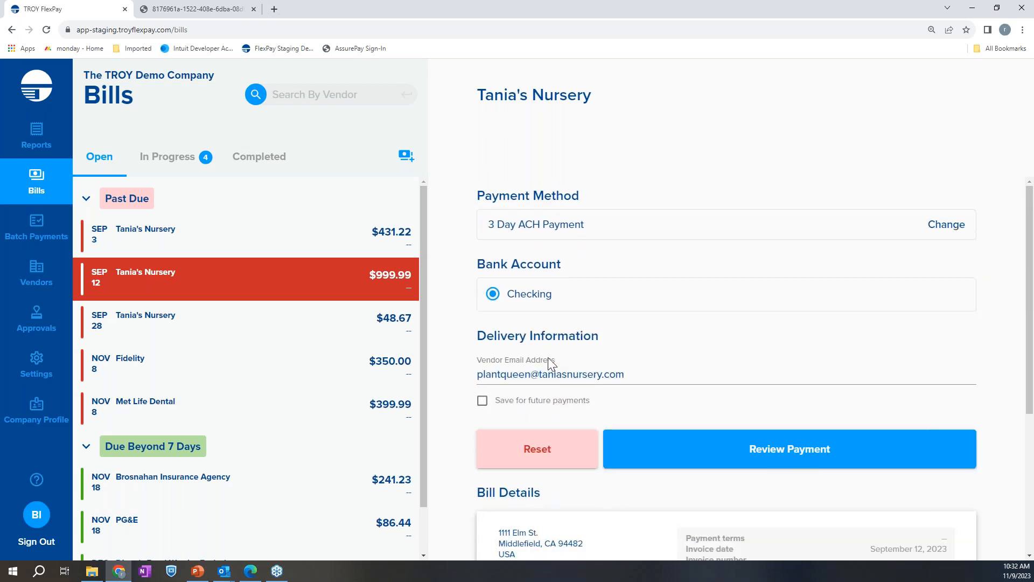
pyautogui.scroll(-1, 641, 325)
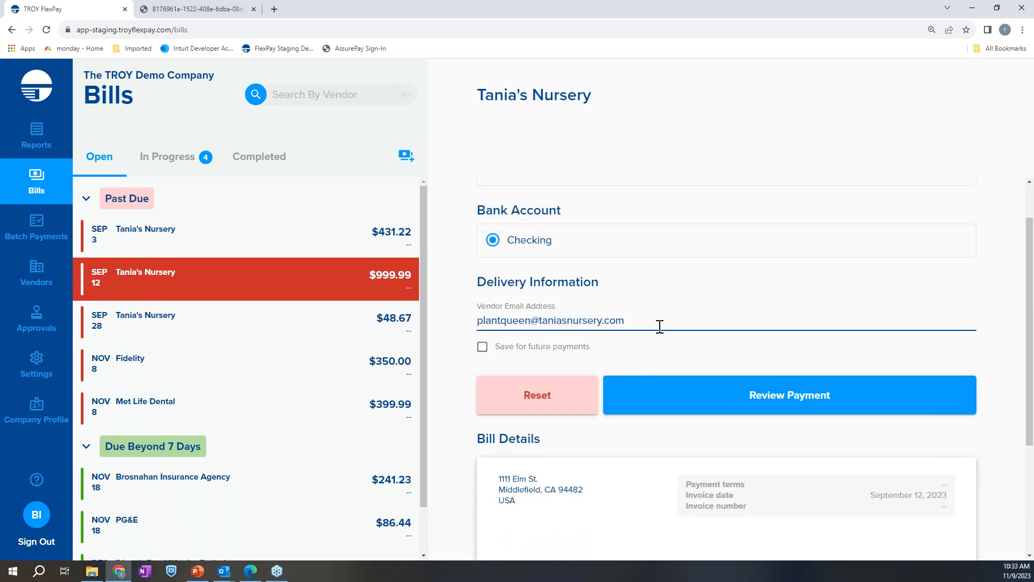
pyautogui.scroll(1, 673, 340)
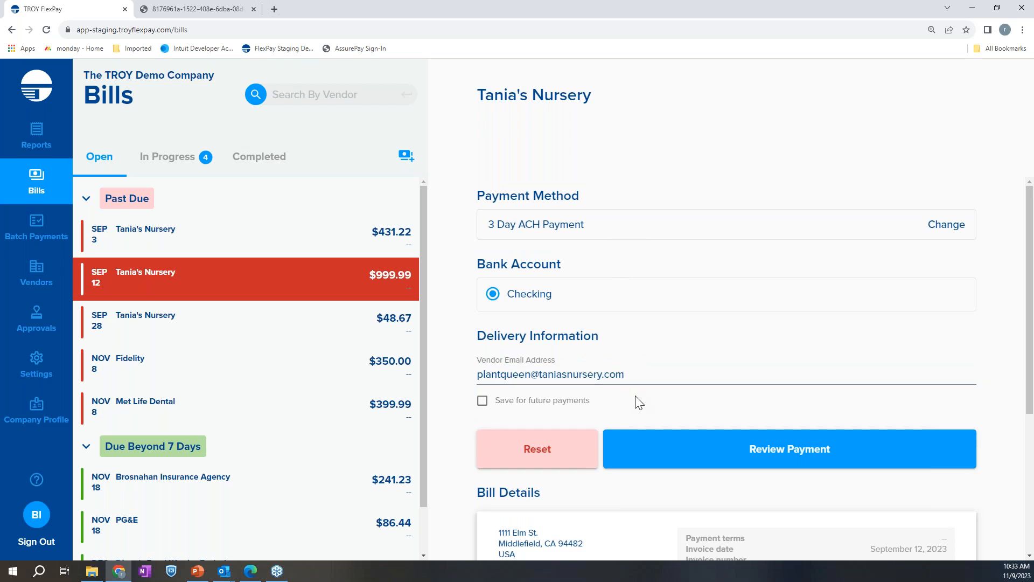
pyautogui.scroll(-1, 637, 399)
pyautogui.click(667, 325)
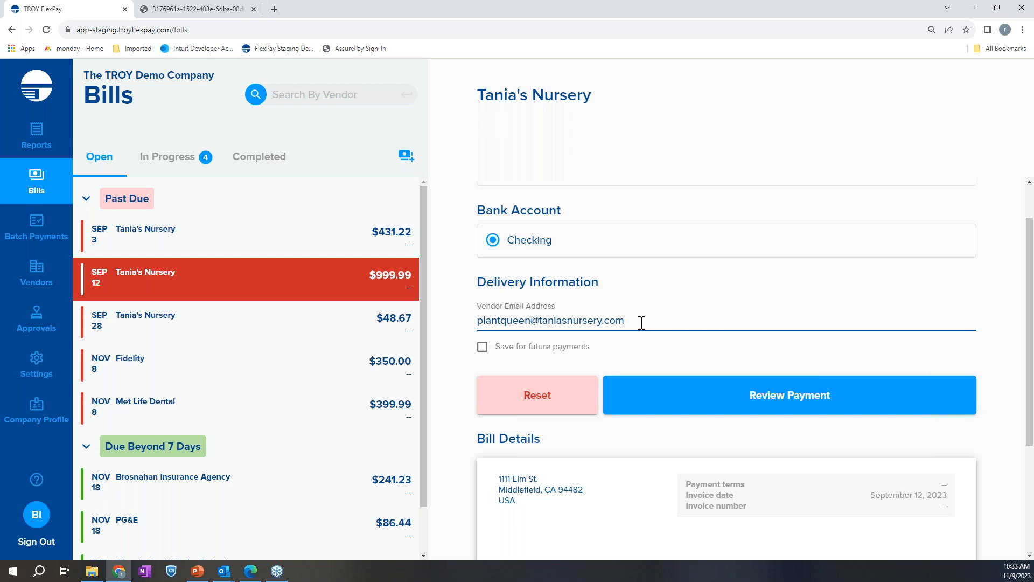
pyautogui.moveTo(639, 322); pyautogui.dragTo(477, 320)
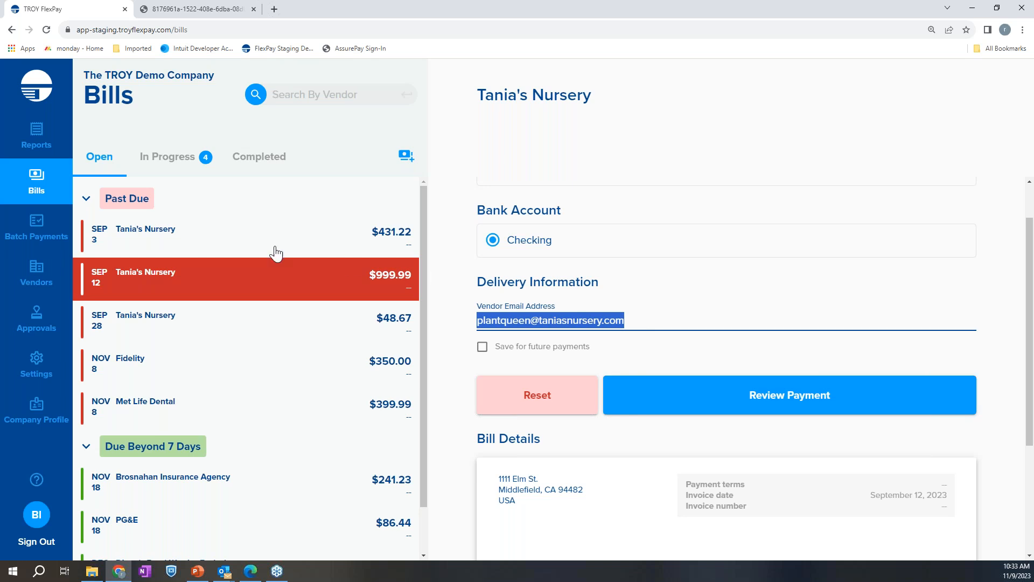
pyautogui.click(157, 168)
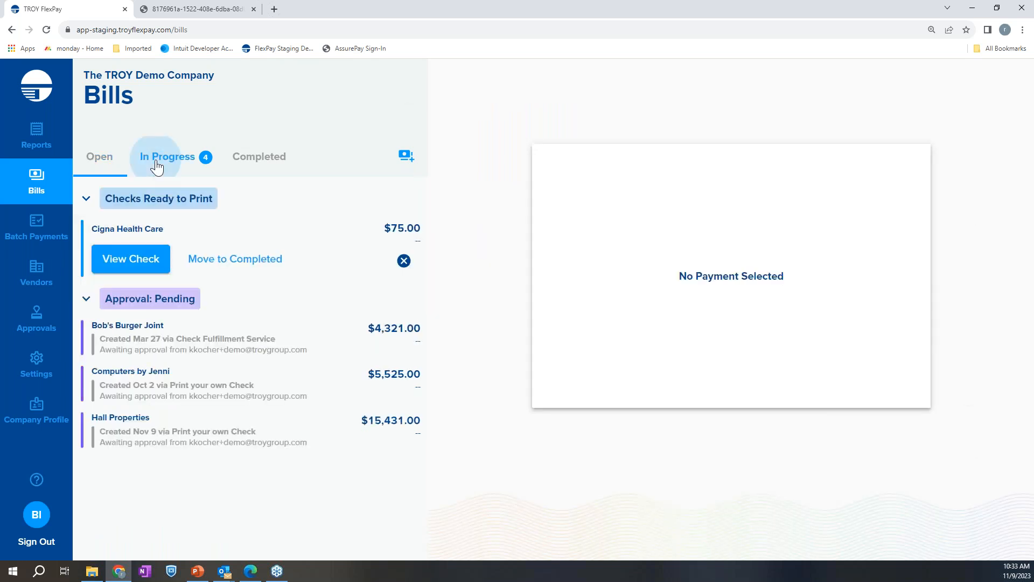
# Select the three past-due Tania's Nursery bills and the Fidelity bill for a batch payment
pyautogui.click(43, 239)
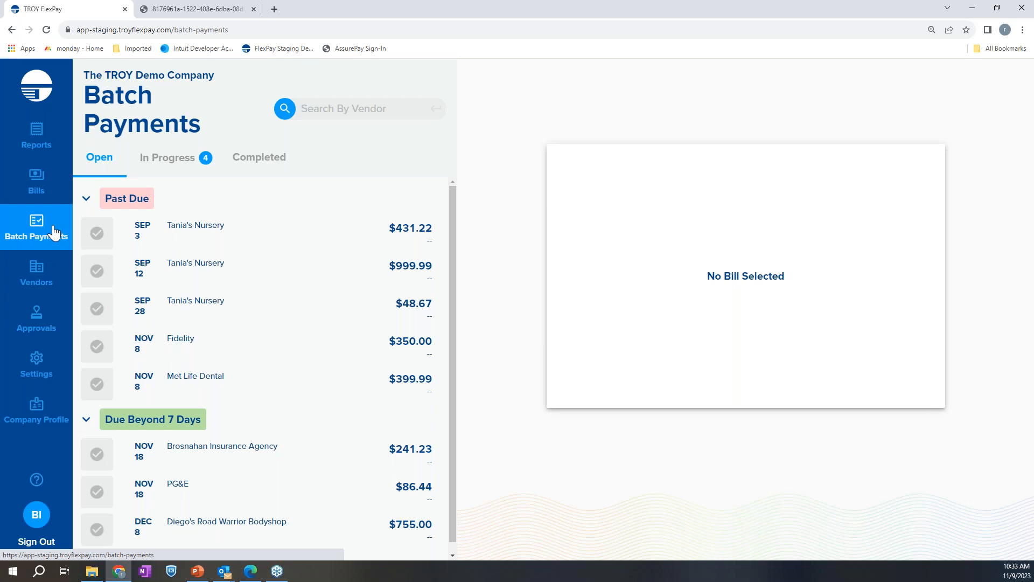
pyautogui.click(97, 236)
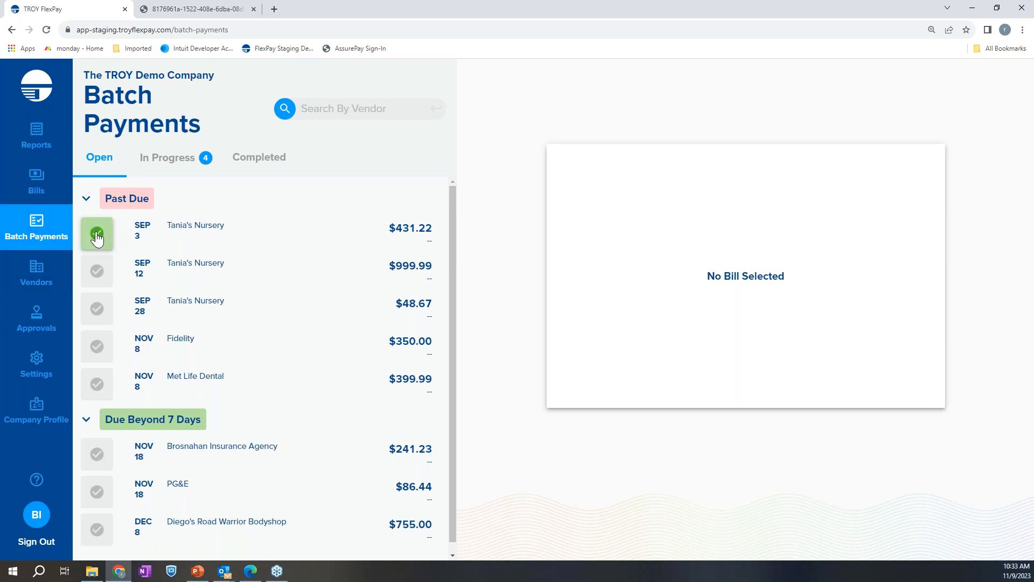
pyautogui.click(97, 271)
pyautogui.click(97, 309)
pyautogui.click(97, 346)
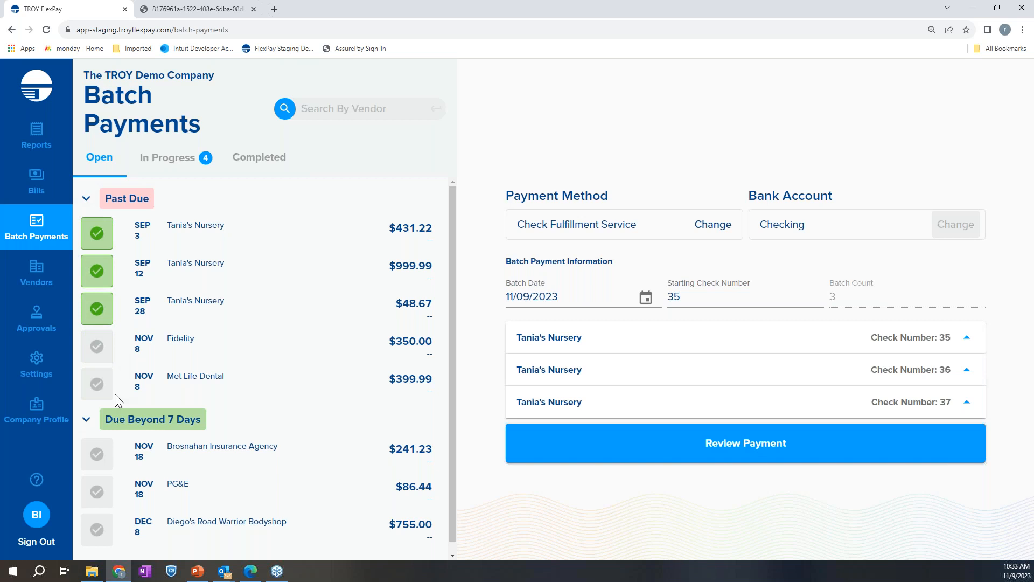
pyautogui.click(97, 349)
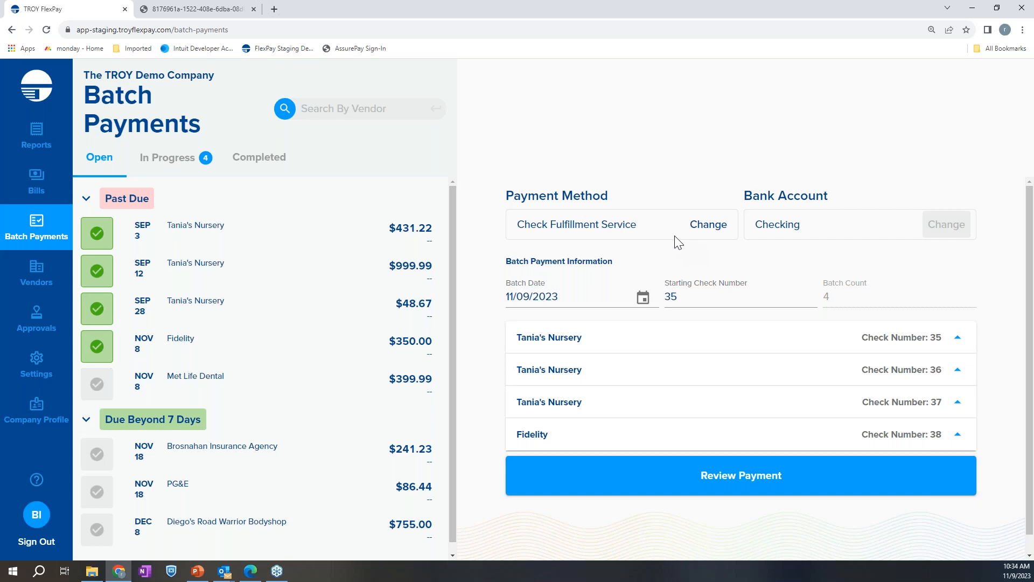
# Set the batch's payment method to Print your own Check and try to send the four-bill batch to review
pyautogui.click(703, 224)
pyautogui.click(575, 264)
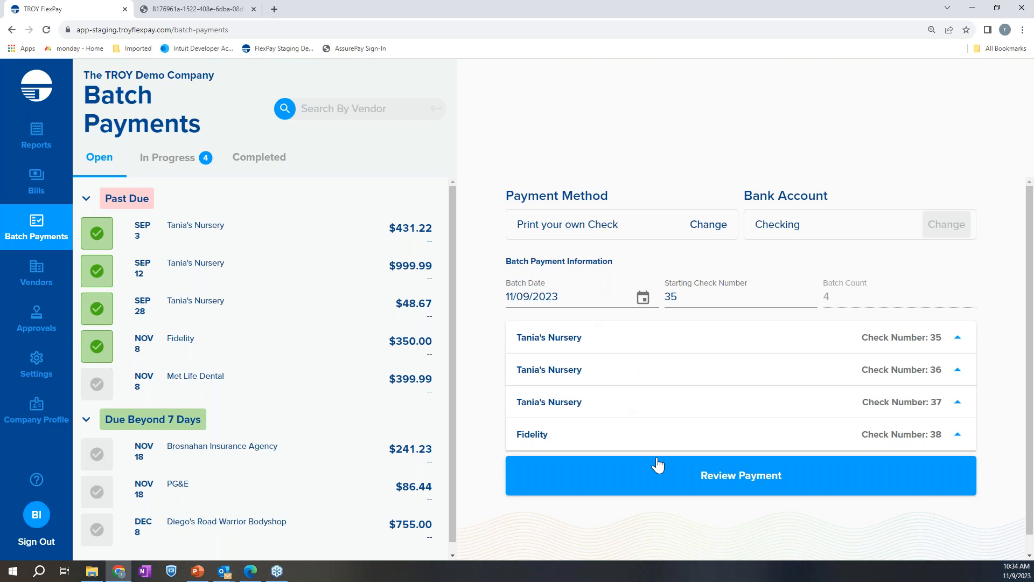
pyautogui.click(711, 489)
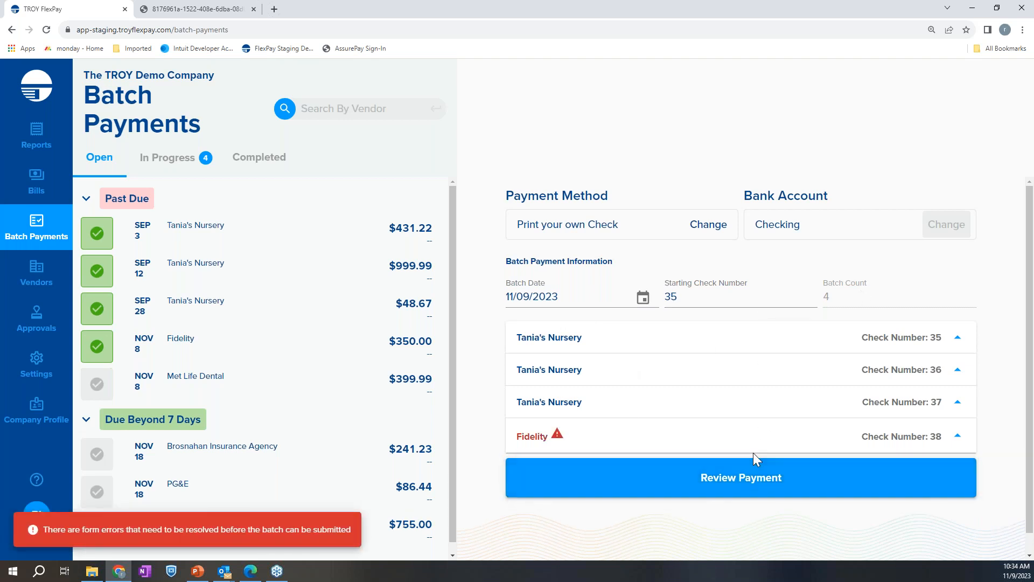
# Inspect the required address fields of the flagged Fidelity bill and remove that bill from the batch
pyautogui.click(556, 439)
pyautogui.scroll(-2, 566, 467)
pyautogui.click(570, 440)
pyautogui.scroll(-2, 614, 377)
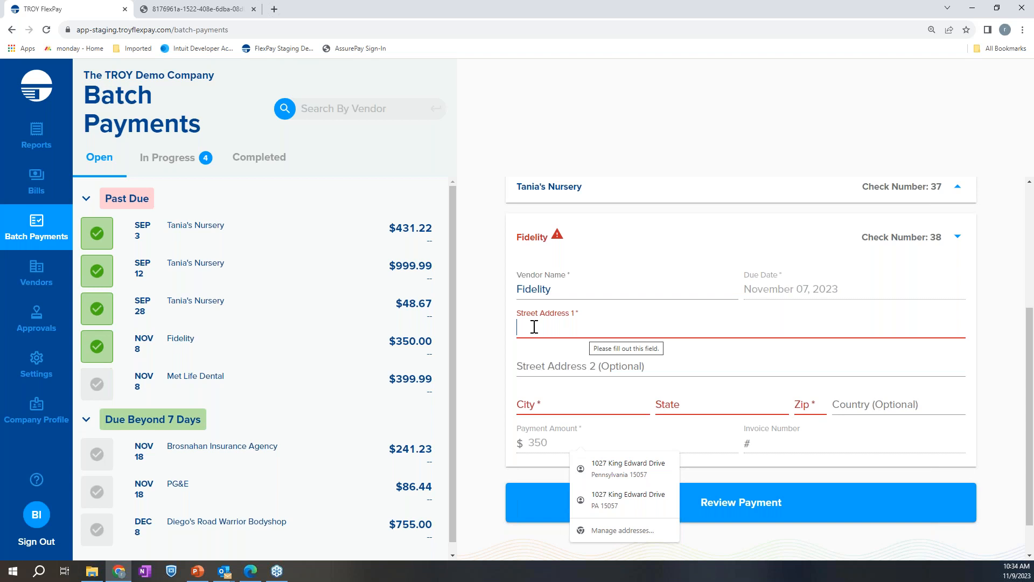
pyautogui.click(554, 330)
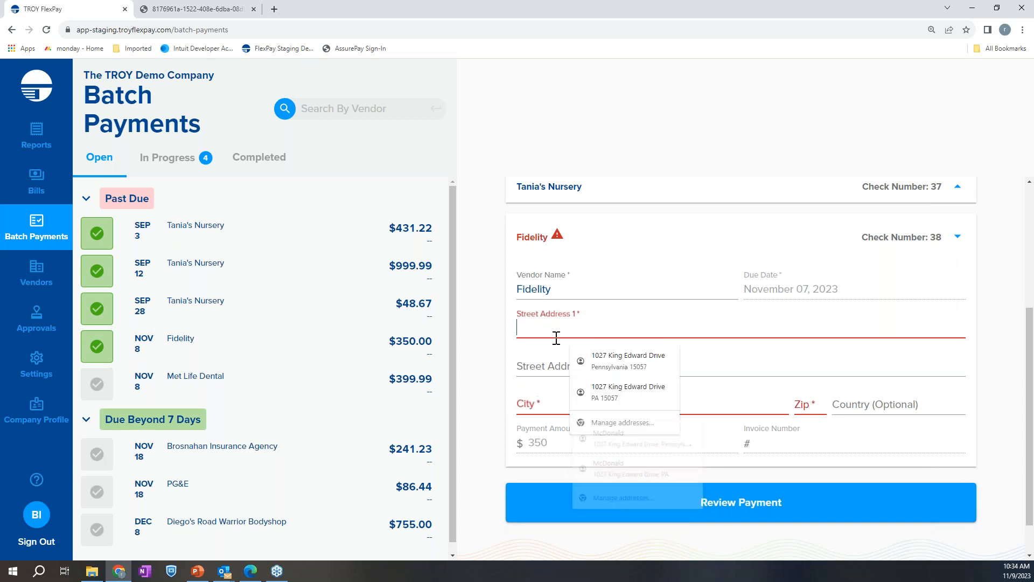
pyautogui.click(101, 352)
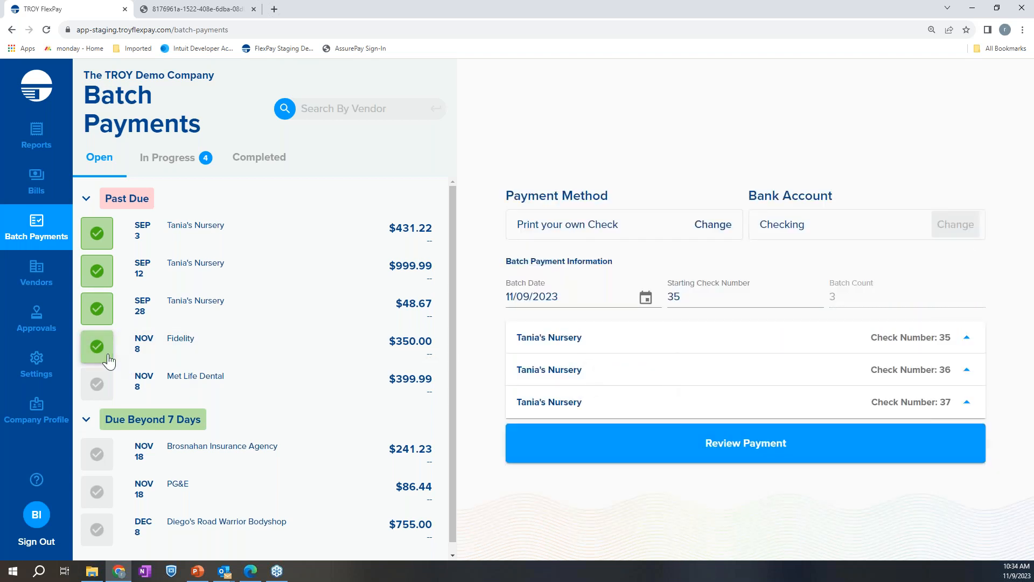
pyautogui.click(100, 353)
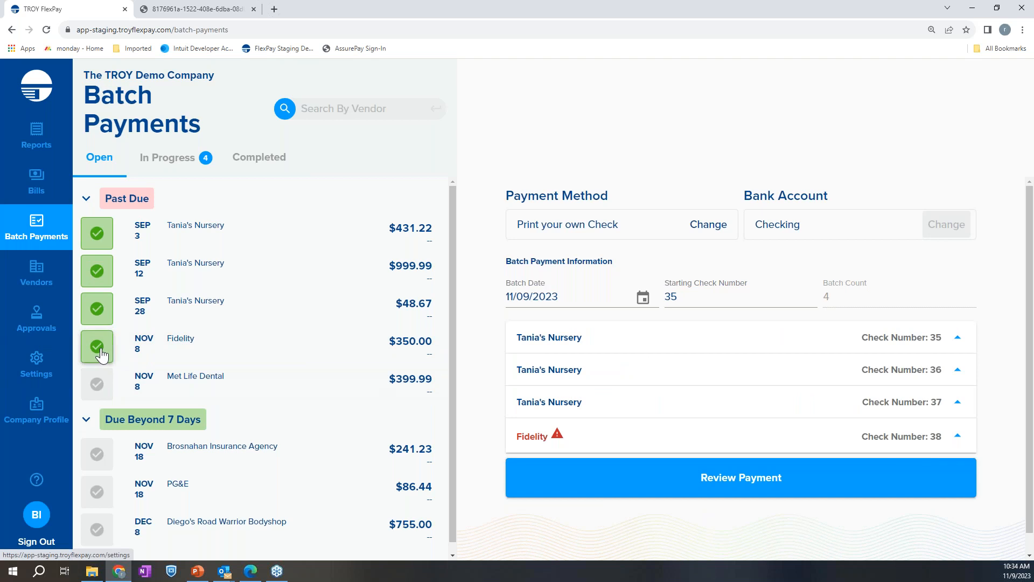
pyautogui.click(101, 353)
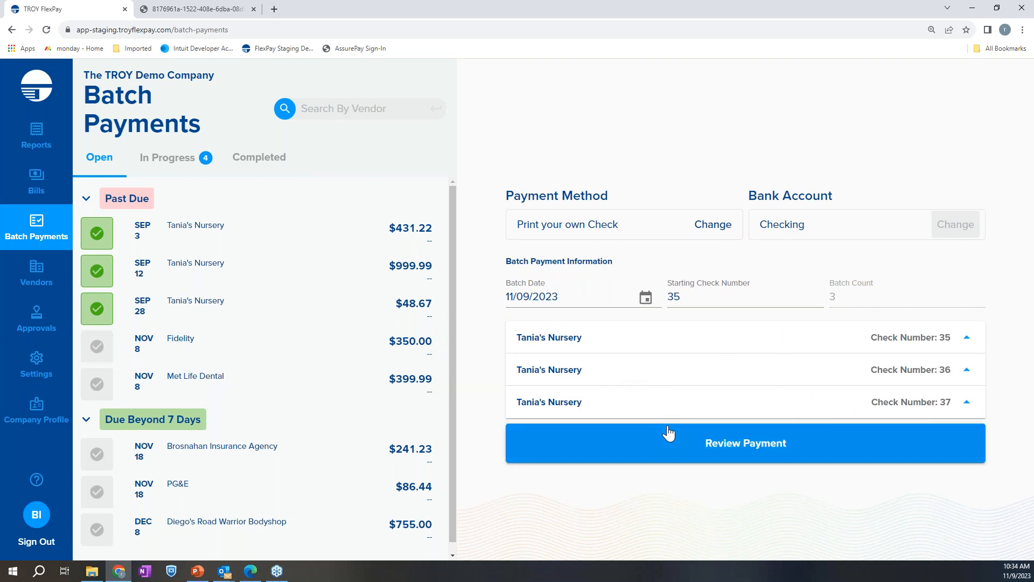
# Review the batch of three Tania's Nursery bills and cancel the review without processing the payment
pyautogui.click(685, 457)
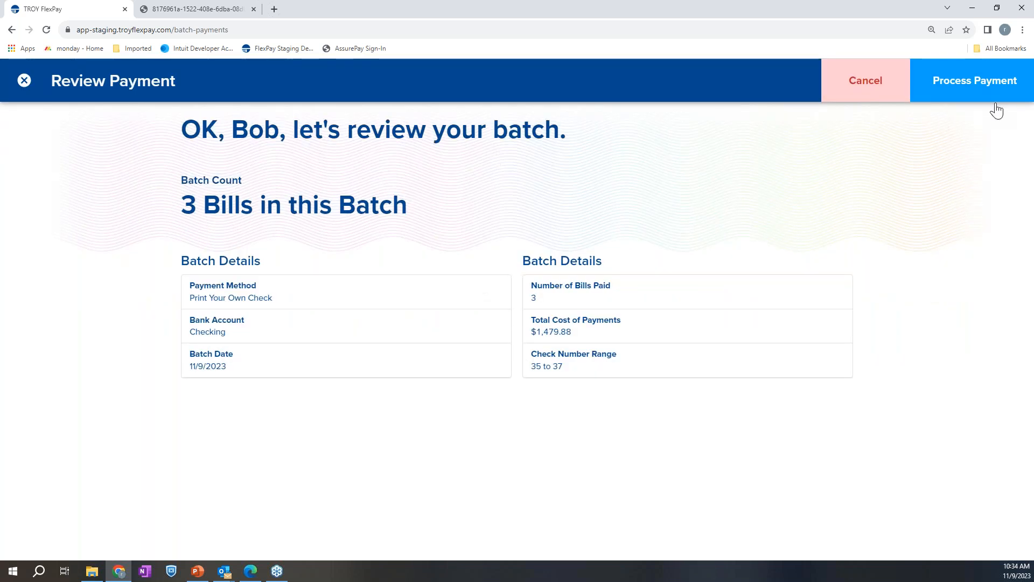
pyautogui.click(864, 84)
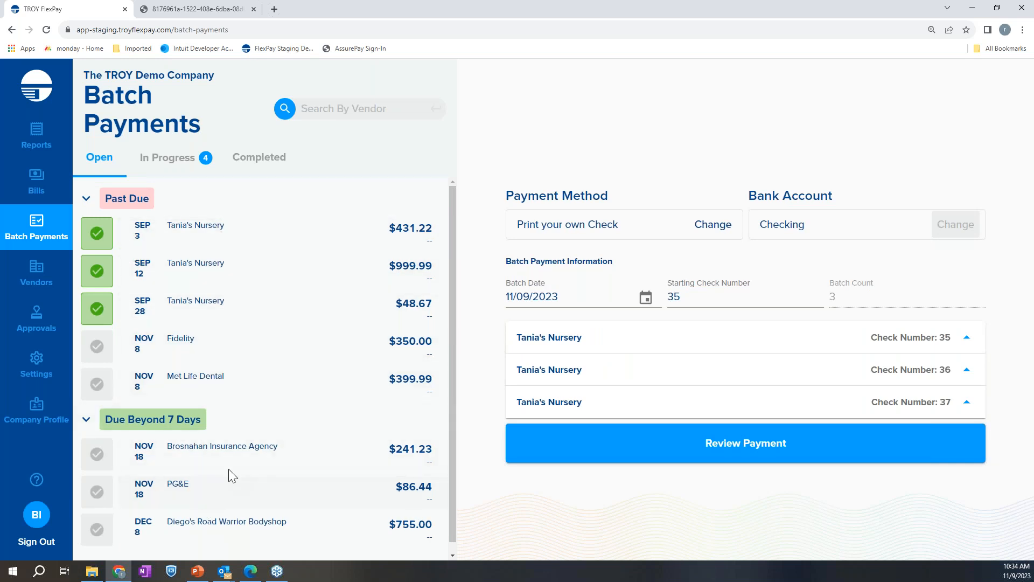
pyautogui.scroll(-1, 238, 459)
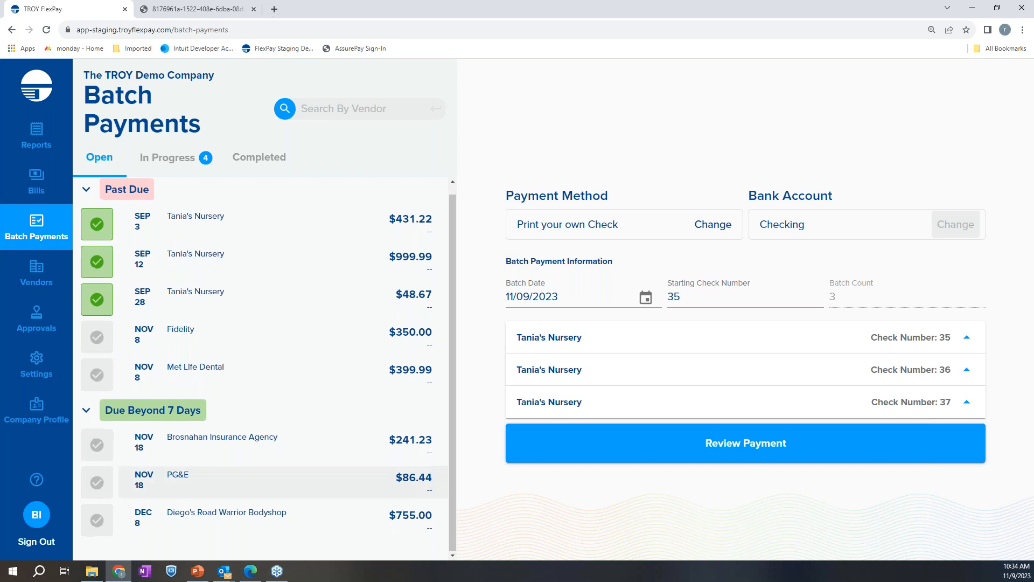
pyautogui.scroll(1, 205, 468)
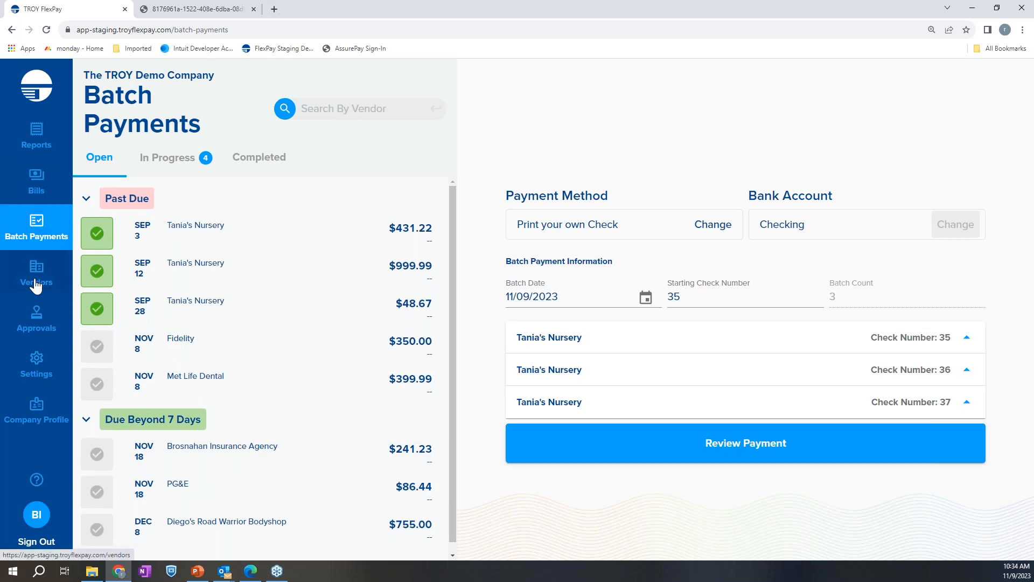
# Select all three past-due bills of the vendor Tania's Nursery in the vendor list and pay them together
pyautogui.click(28, 193)
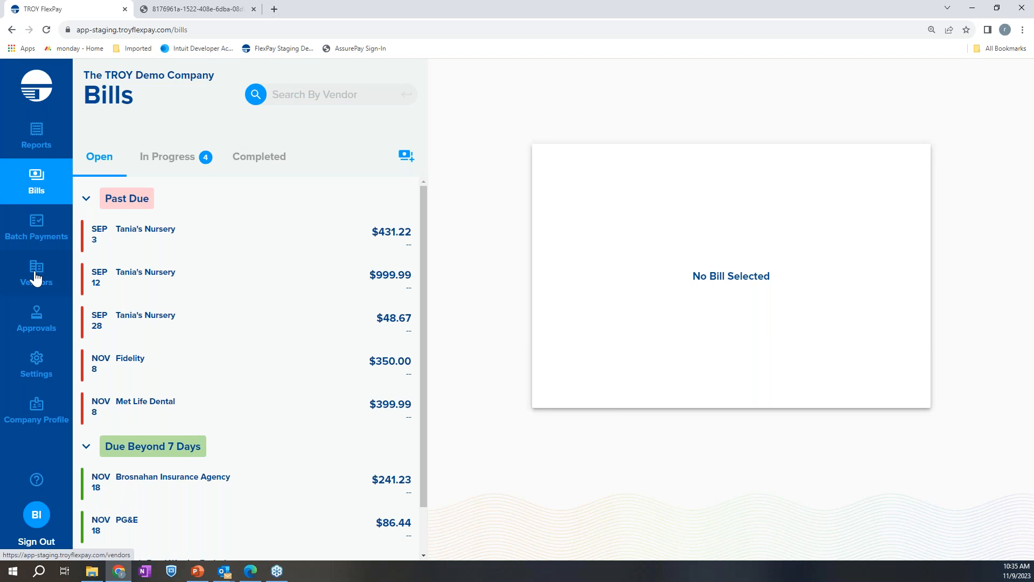
pyautogui.click(35, 278)
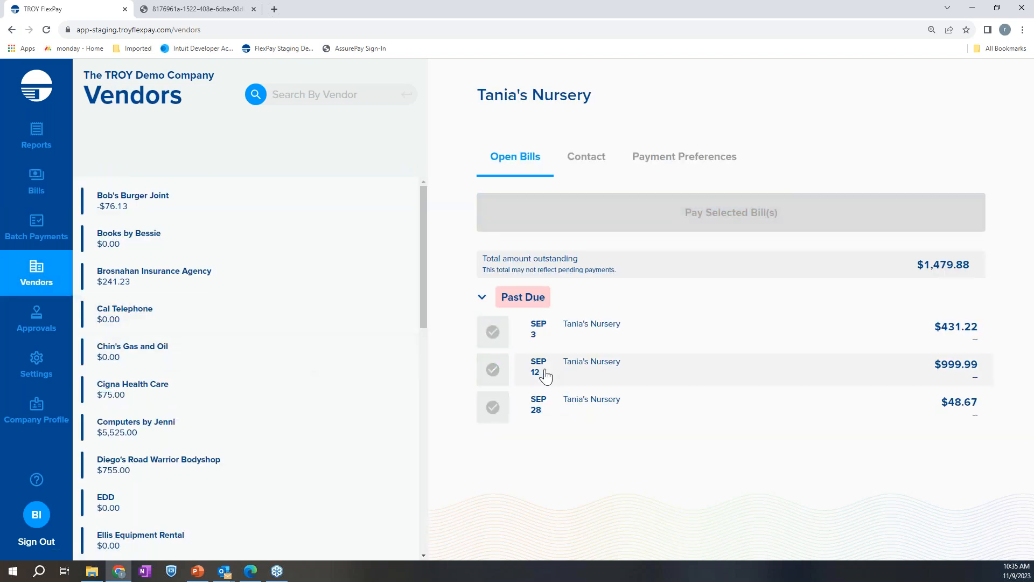
pyautogui.click(493, 334)
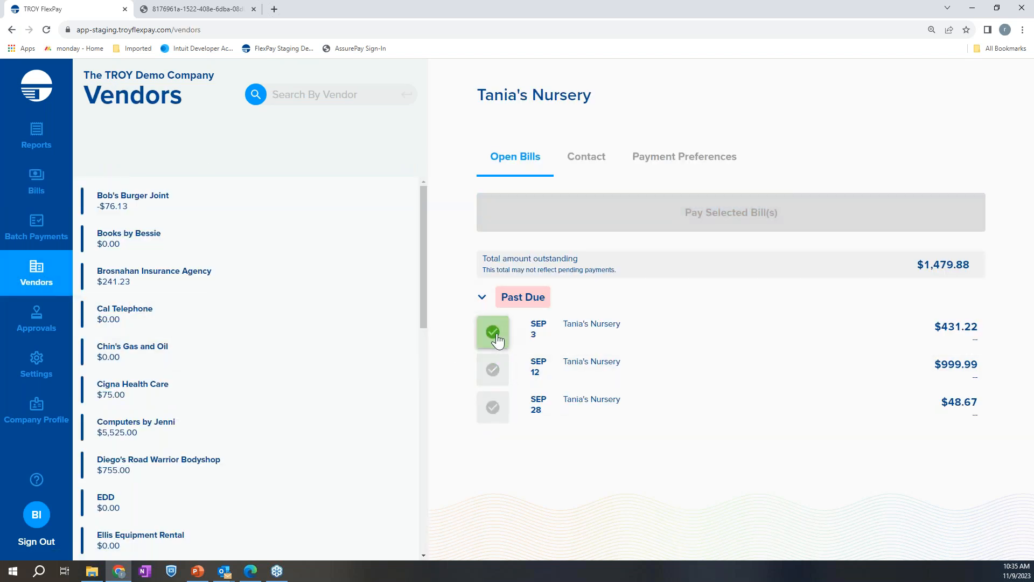
pyautogui.click(493, 369)
pyautogui.click(492, 407)
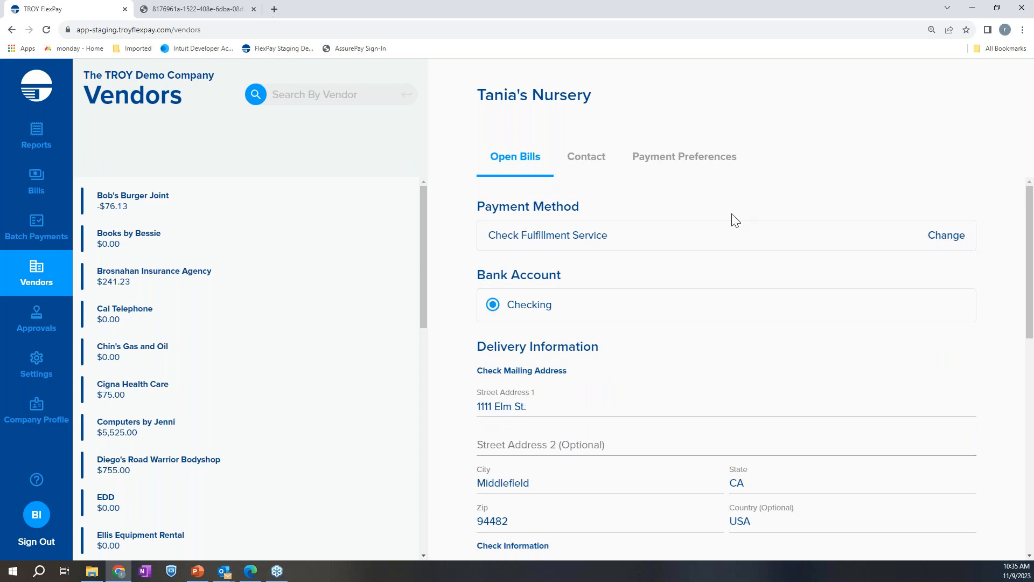
# Check the combined Tania's Nursery payment's Check Fulfillment Service, bank account, address and check details, and send it to review without a memo
pyautogui.scroll(-1, 710, 242)
pyautogui.scroll(1, 694, 259)
pyautogui.scroll(-1, 683, 286)
pyautogui.scroll(-1, 677, 301)
pyautogui.scroll(1, 592, 249)
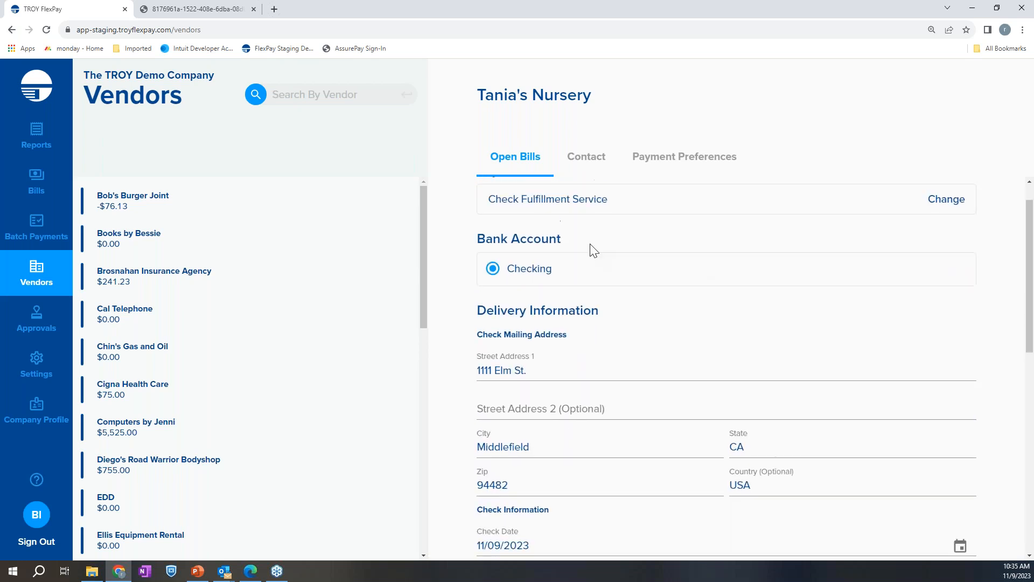
pyautogui.scroll(-1, 625, 441)
pyautogui.scroll(-3, 626, 441)
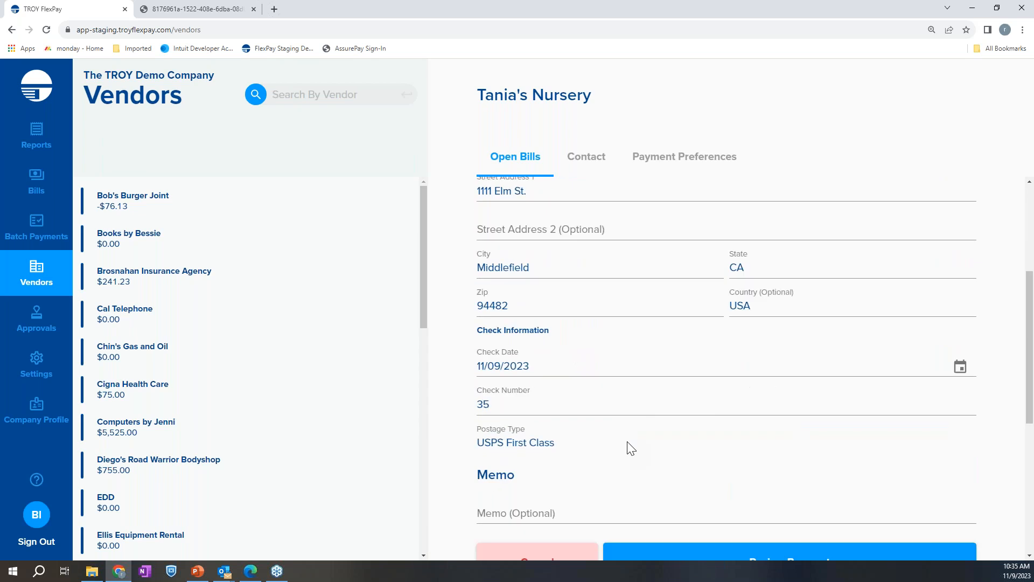
pyautogui.scroll(-1, 653, 512)
pyautogui.click(738, 506)
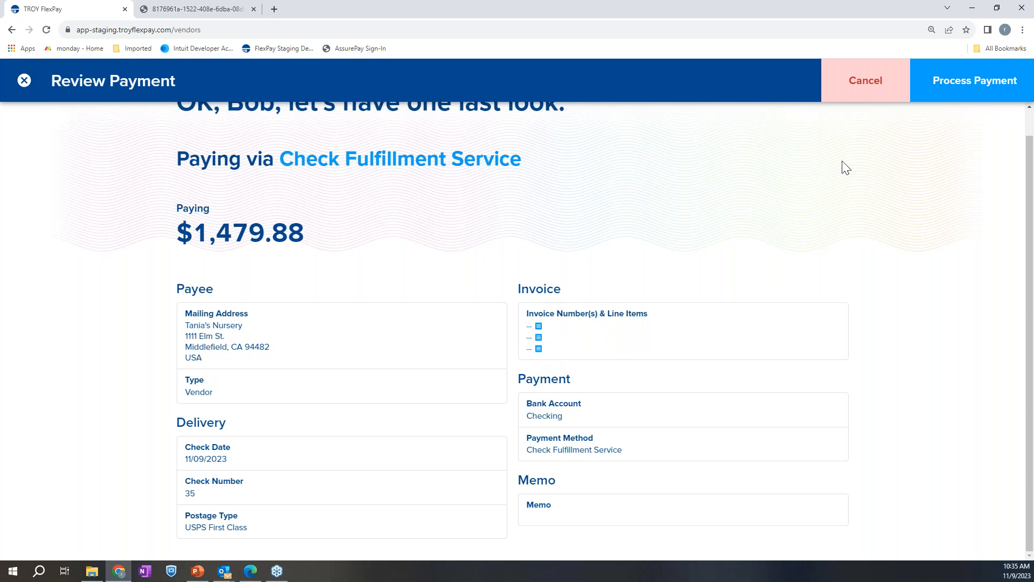
# Cancel the Tania's Nursery payment review without processing it and open the approval level settings
pyautogui.click(847, 97)
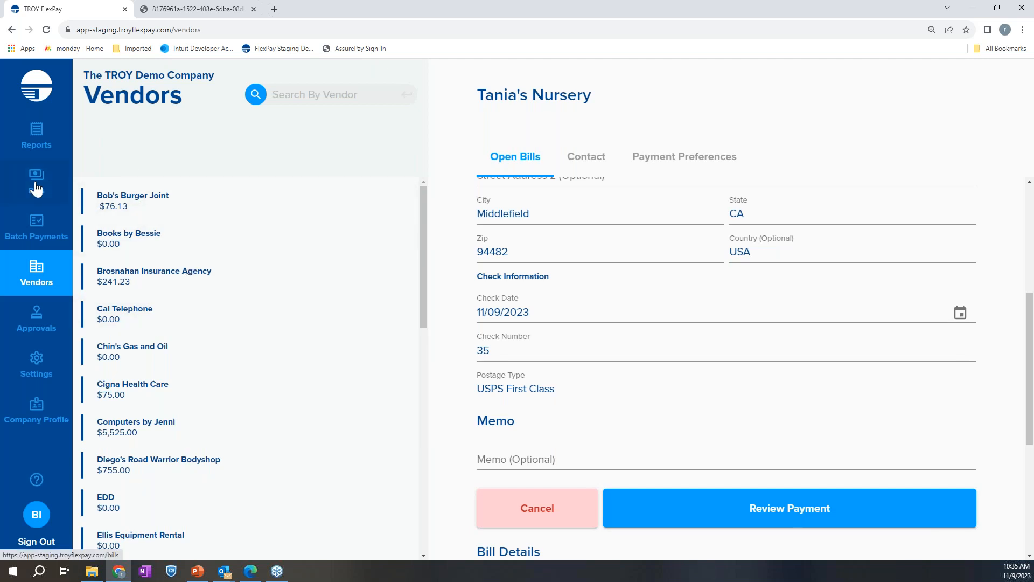
pyautogui.click(37, 324)
pyautogui.click(39, 370)
pyautogui.click(383, 161)
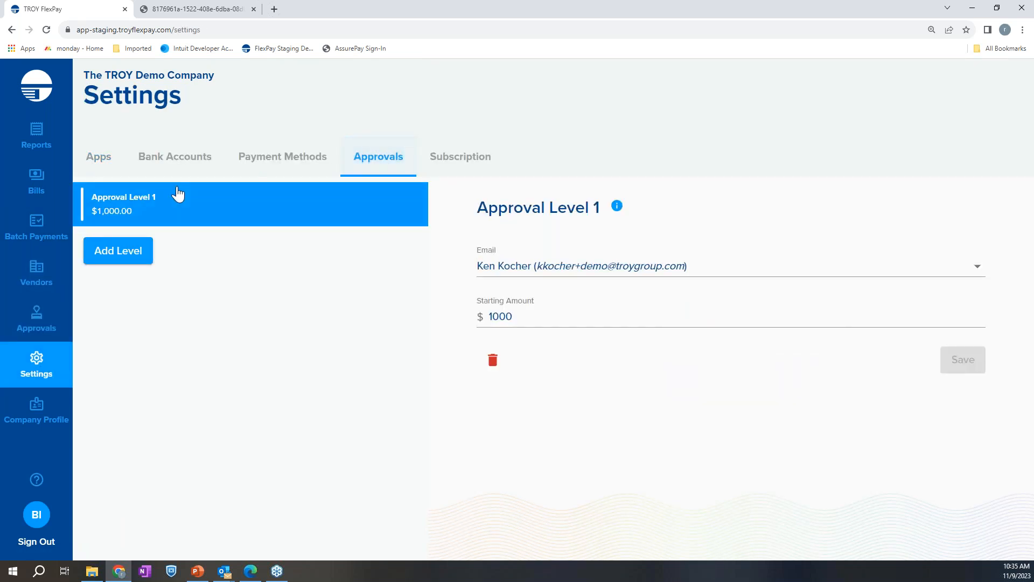
# Start a second approval level and compare its email and starting amount fields with those of Approval Level 1
pyautogui.click(142, 260)
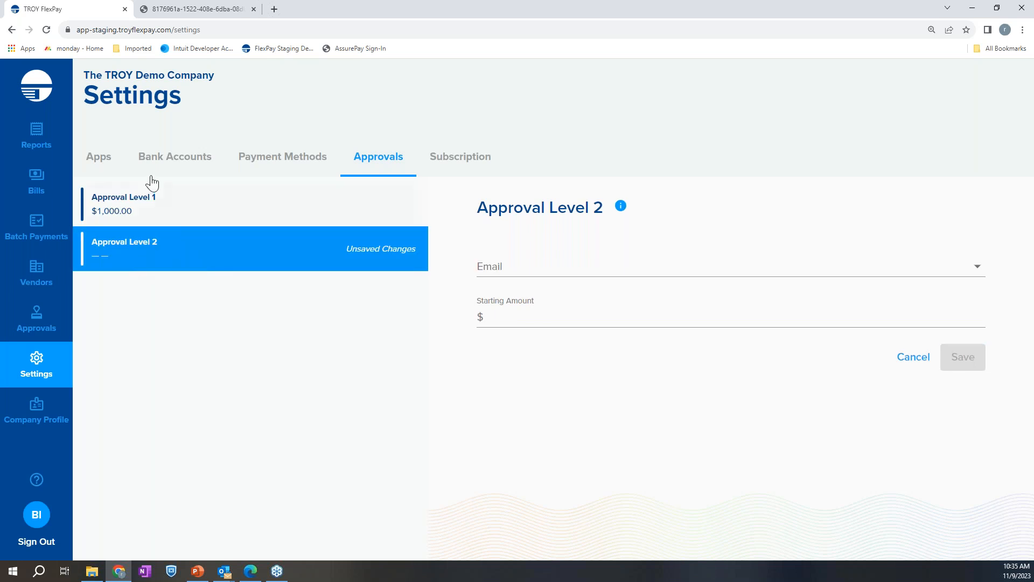
pyautogui.click(135, 214)
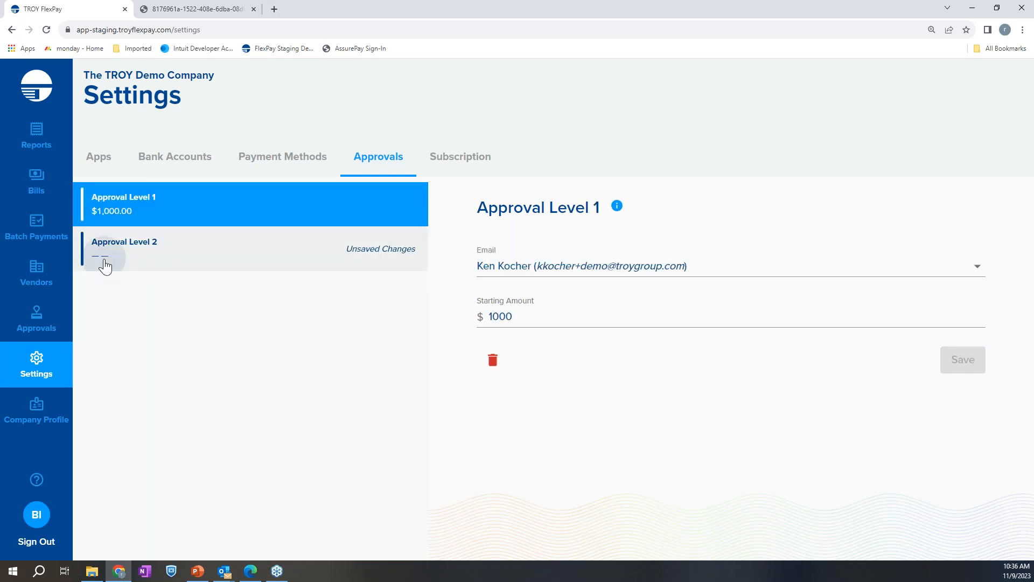
pyautogui.click(105, 262)
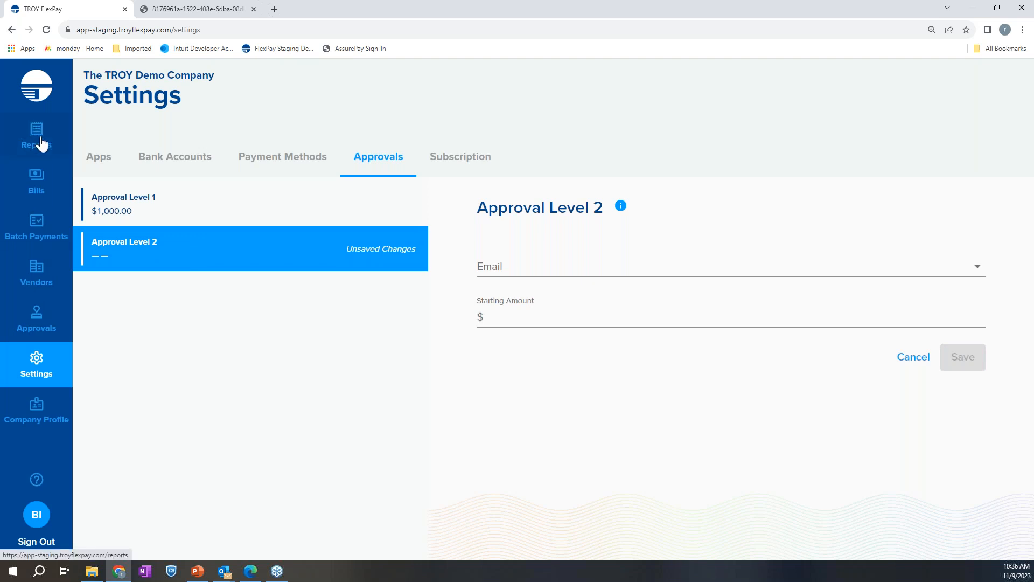
# Return to the list of open bills and switch to PowerPoint
pyautogui.click(33, 198)
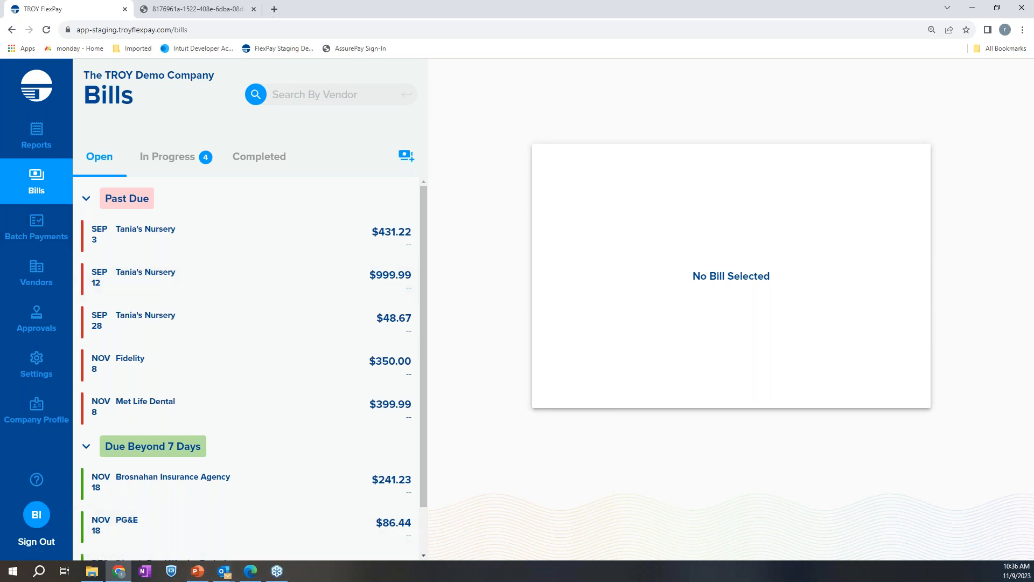
pyautogui.click(198, 571)
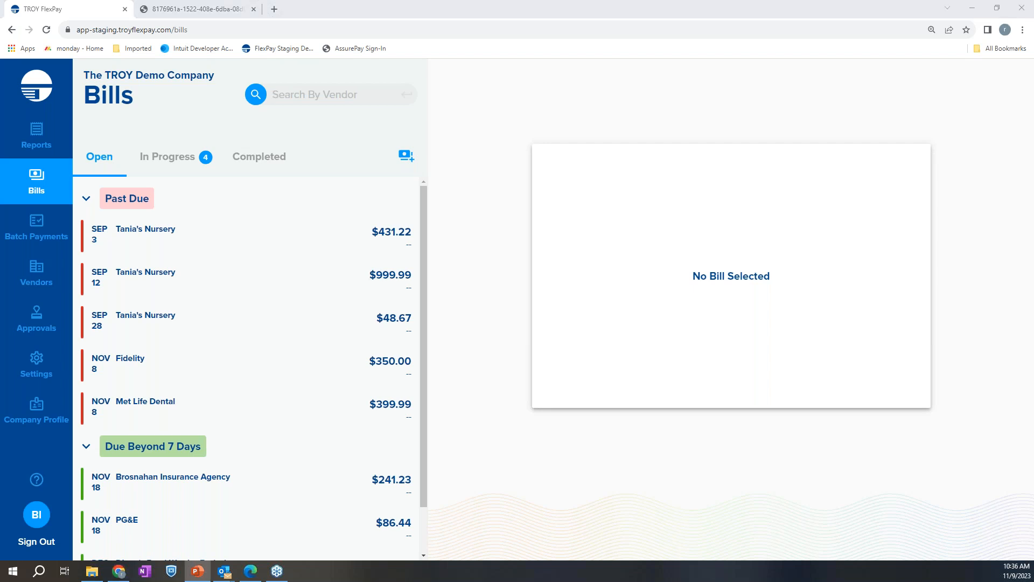